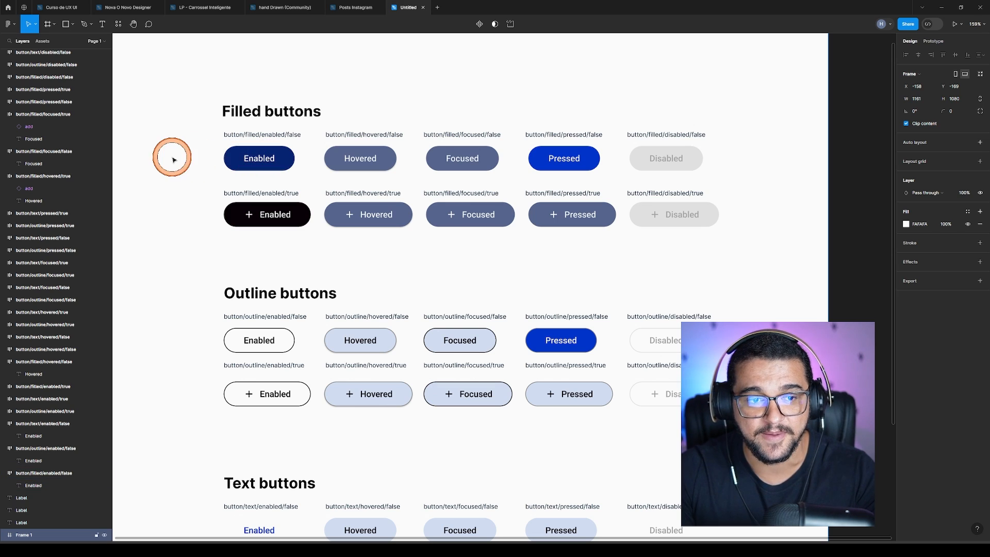
- Ungroup the group of variant name labels above the buttons into separate text layers
{"action": "scroll", "coordinate": [247, 137], "scroll_direction": "up", "scroll_amount": 3}
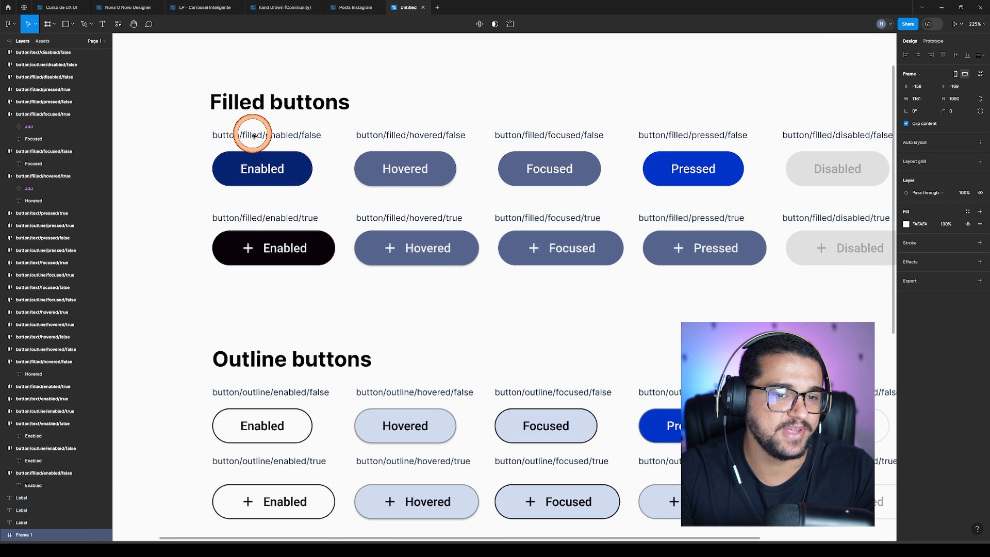
{"action": "scroll", "coordinate": [258, 137], "scroll_direction": "up", "scroll_amount": 3}
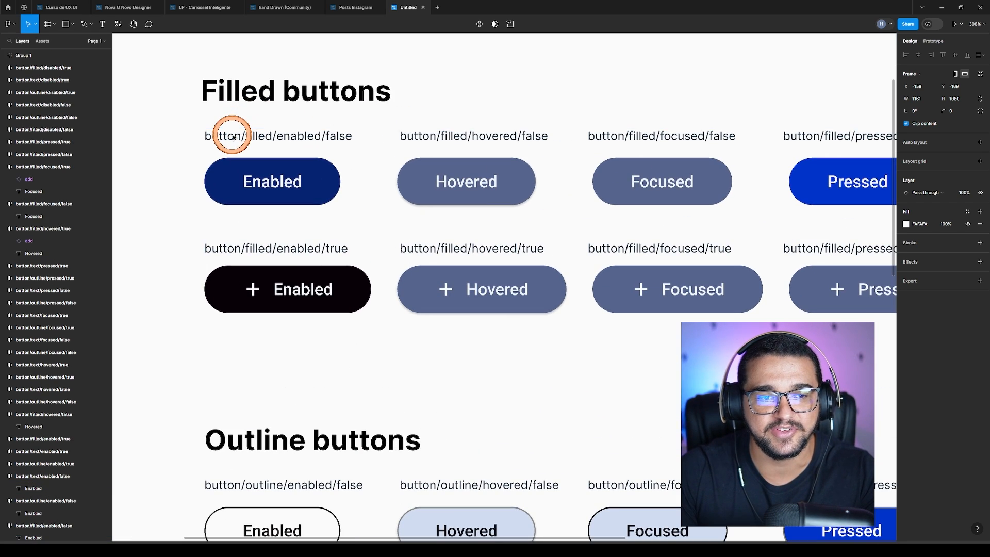
{"action": "left_click", "coordinate": [248, 137]}
{"action": "right_click", "coordinate": [254, 139]}
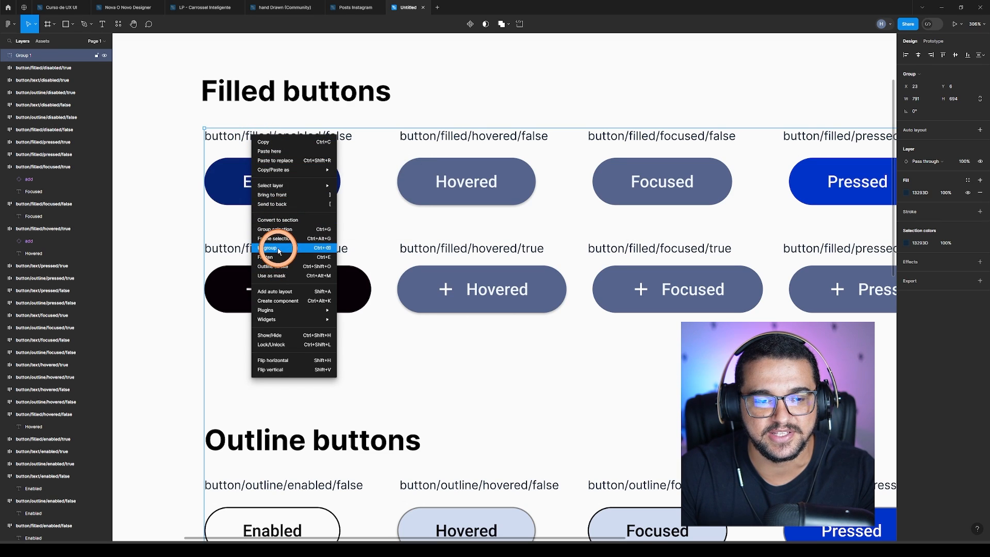
{"action": "left_click", "coordinate": [267, 248]}
{"action": "key", "text": "Escape"}
- Examine each word of the label button/filled/enabled/false above the first filled button
{"action": "left_click", "coordinate": [237, 139]}
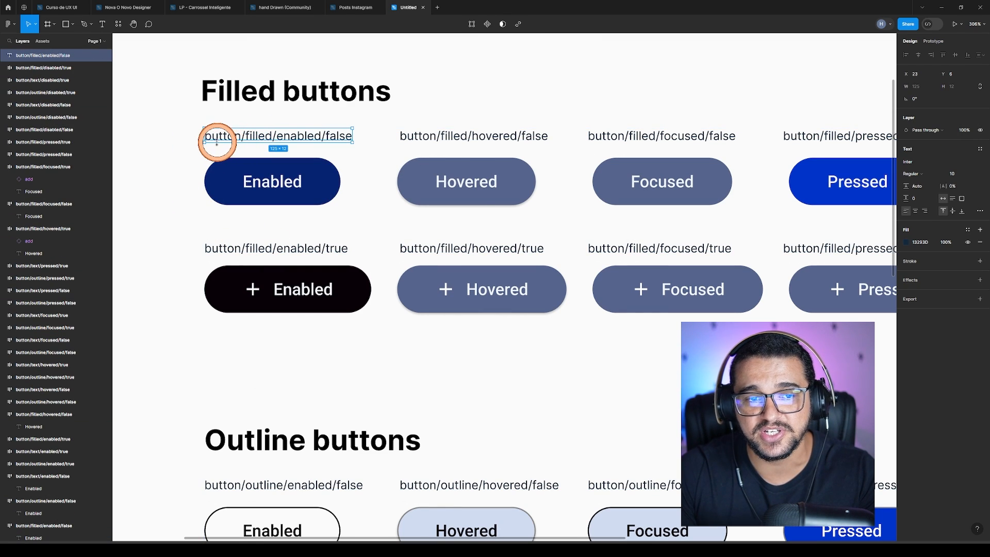
{"action": "scroll", "coordinate": [232, 129], "scroll_direction": "up", "scroll_amount": 5}
{"action": "scroll", "coordinate": [230, 129], "scroll_direction": "up", "scroll_amount": 1}
{"action": "left_click_drag", "start_coordinate": [218, 135], "coordinate": [335, 263]}
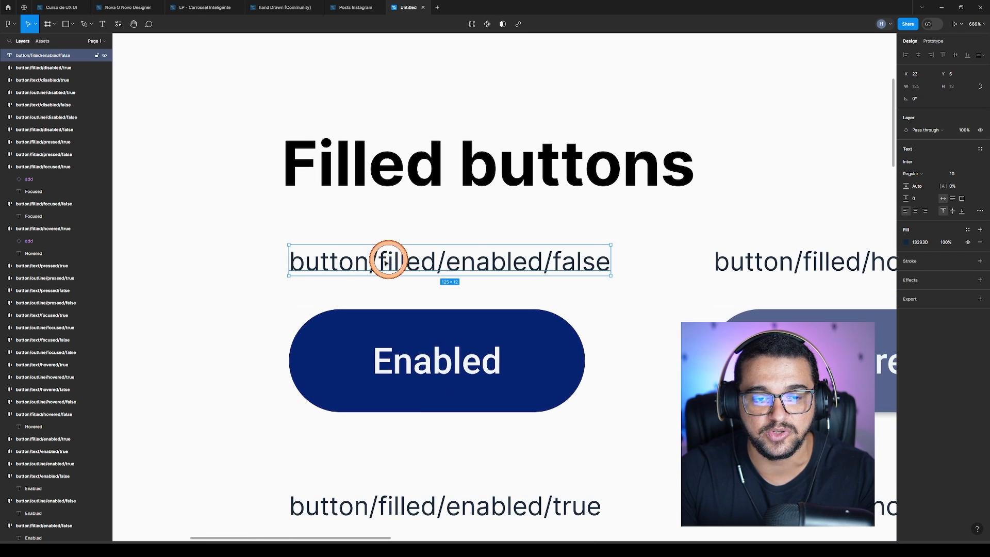
{"action": "double_click", "coordinate": [353, 261]}
{"action": "left_click", "coordinate": [370, 260]}
{"action": "left_click_drag", "start_coordinate": [370, 261], "coordinate": [288, 259]}
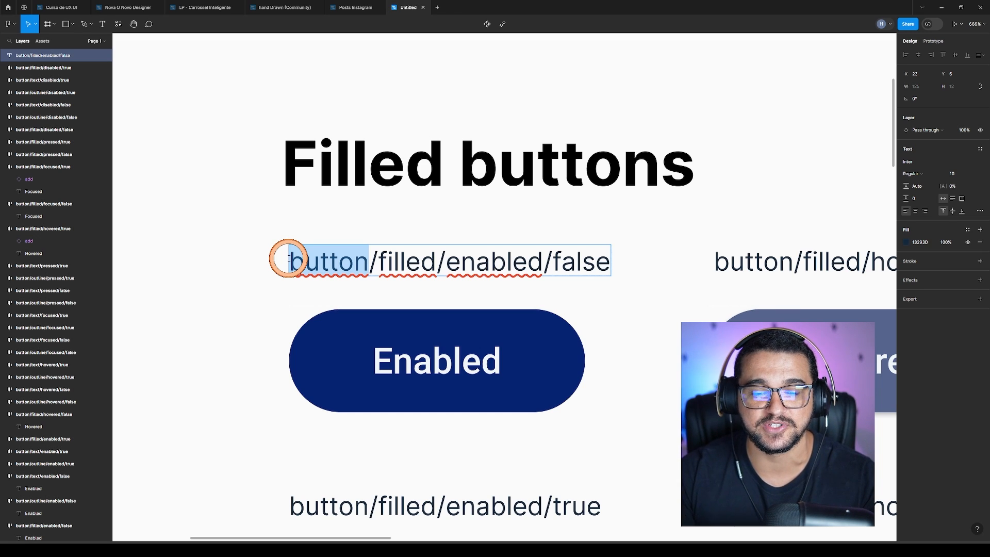
{"action": "left_click_drag", "start_coordinate": [437, 260], "coordinate": [377, 260]}
{"action": "left_click_drag", "start_coordinate": [445, 260], "coordinate": [596, 261]}
{"action": "left_click", "coordinate": [562, 261]}
{"action": "key", "text": "Escape"}
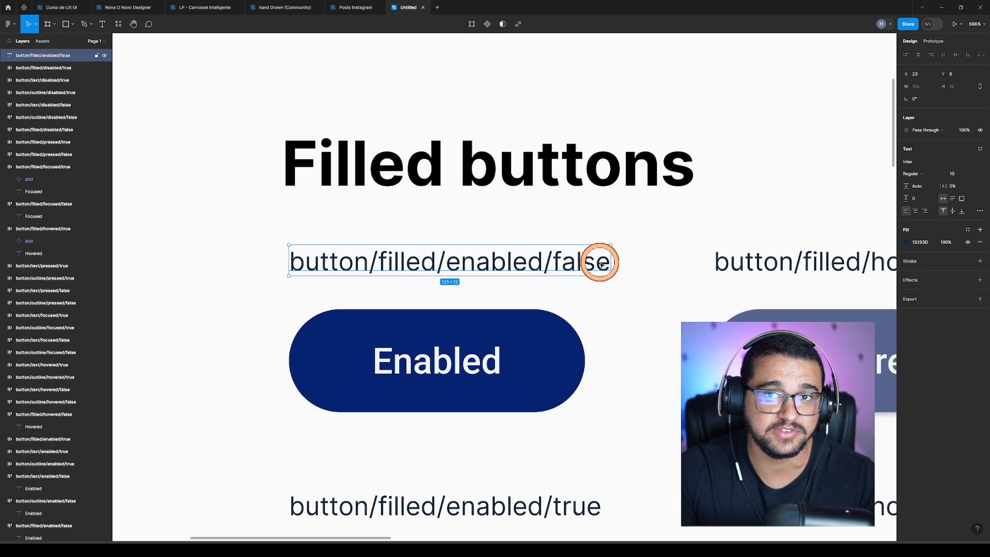
{"action": "scroll", "coordinate": [370, 213], "scroll_direction": "down", "scroll_amount": 2}
{"action": "left_click", "coordinate": [262, 232]}
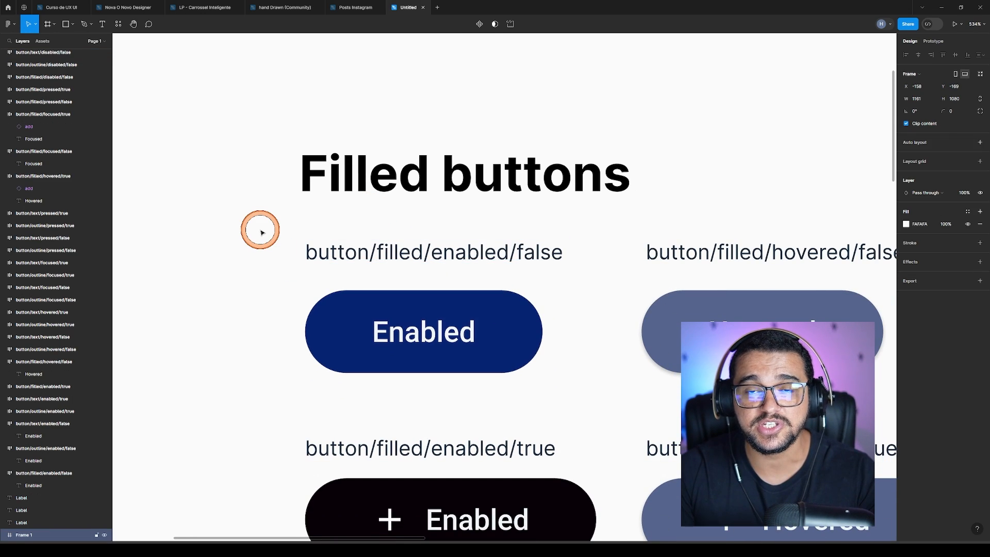
{"action": "scroll", "coordinate": [227, 235], "scroll_direction": "down", "scroll_amount": 1}
{"action": "scroll", "coordinate": [228, 234], "scroll_direction": "down", "scroll_amount": 3}
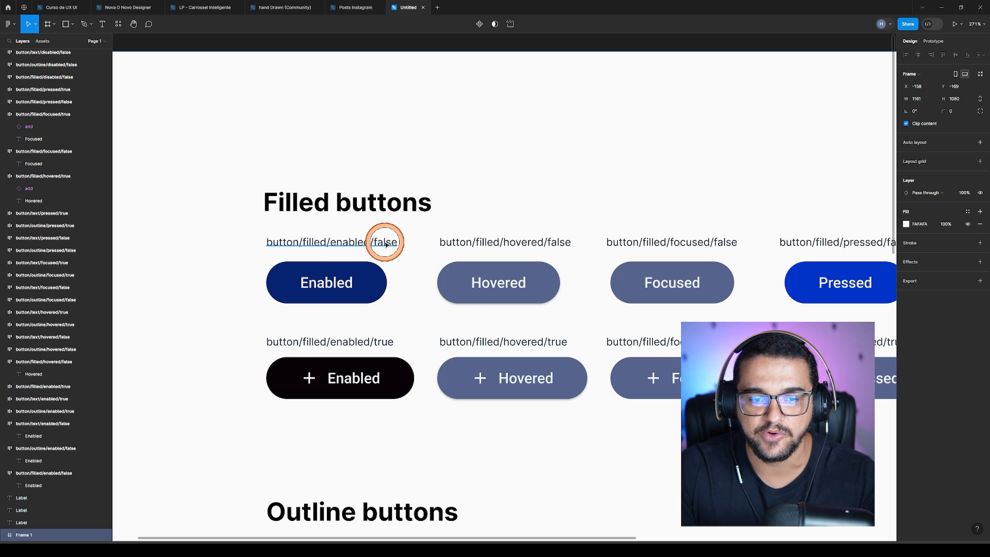
{"action": "left_click", "coordinate": [298, 285]}
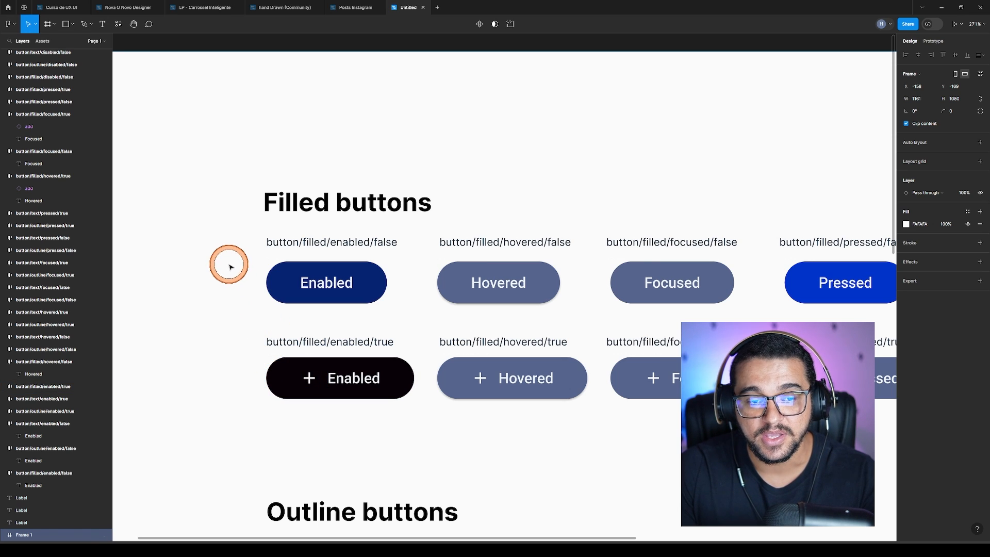
{"action": "scroll", "coordinate": [278, 261], "scroll_direction": "up", "scroll_amount": 2}
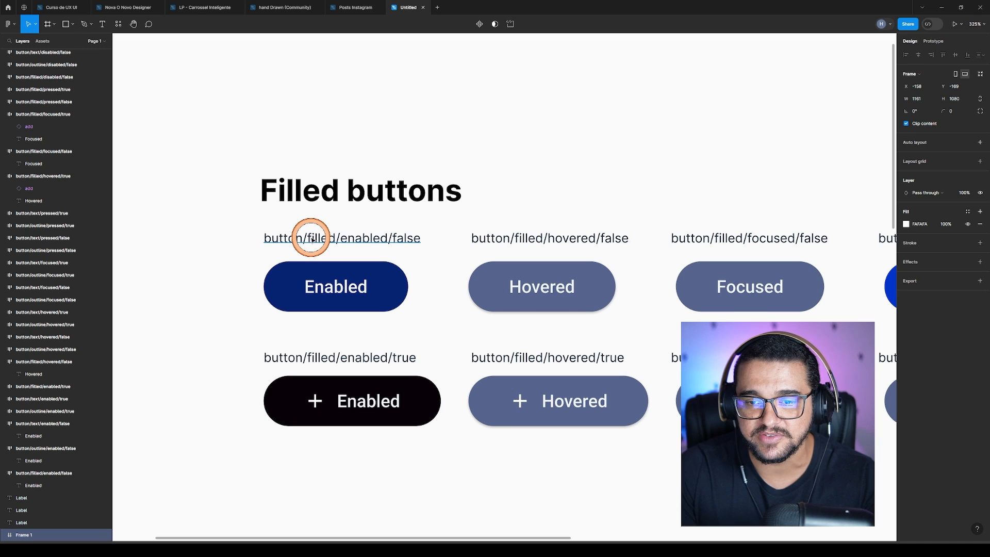
{"action": "scroll", "coordinate": [274, 242], "scroll_direction": "down", "scroll_amount": 2}
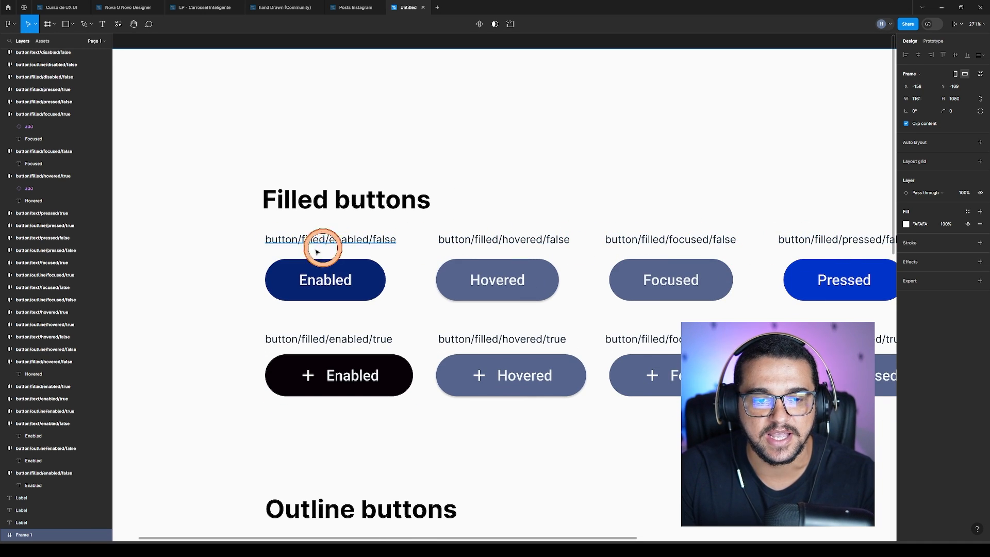
{"action": "scroll", "coordinate": [323, 243], "scroll_direction": "up", "scroll_amount": 3}
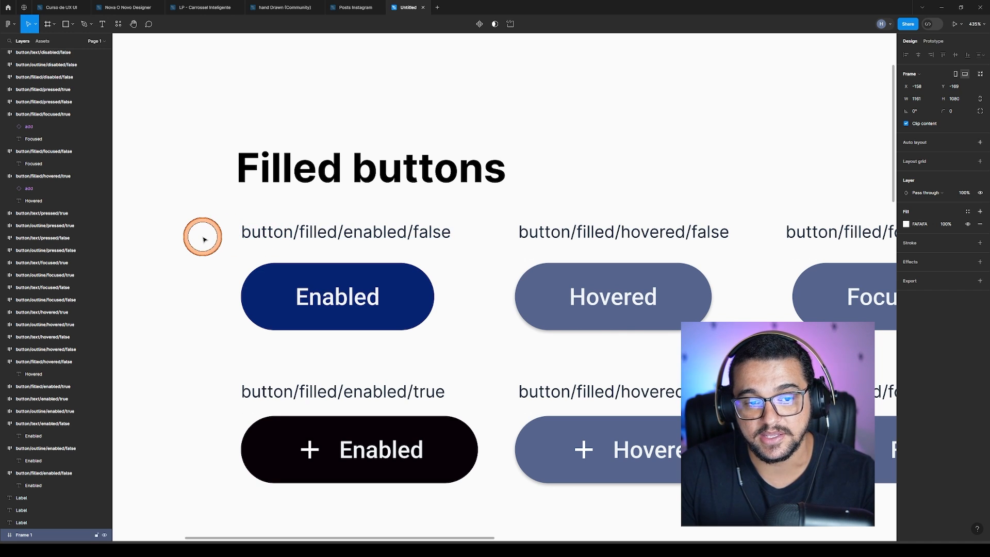
- Examine how slashes separate the component name from its property values in button/filled/enabled/false
{"action": "double_click", "coordinate": [288, 235]}
{"action": "mouse_move", "coordinate": [292, 233]}
{"action": "left_mouse_down"}
{"action": "mouse_move", "coordinate": [241, 231]}
{"action": "mouse_move", "coordinate": [294, 230]}
{"action": "left_mouse_up"}
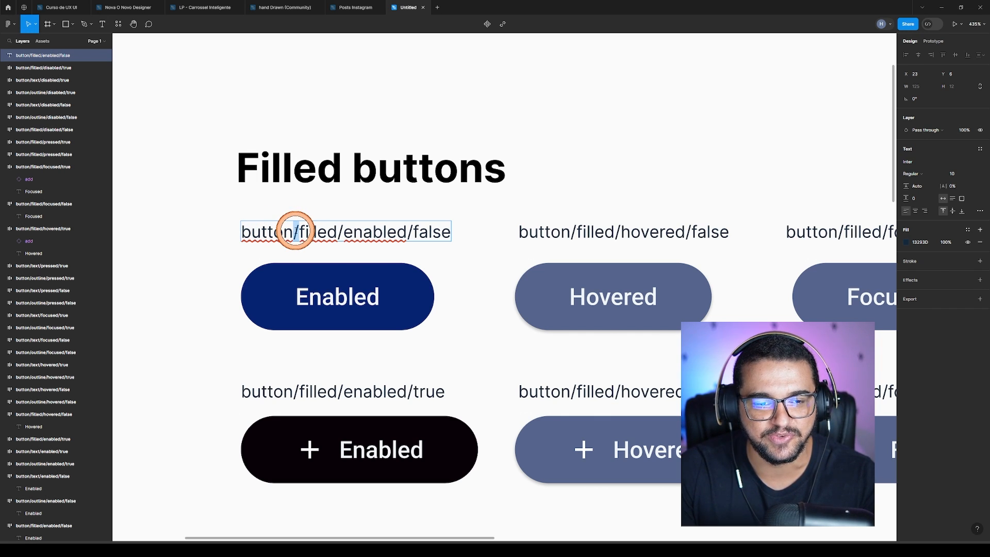
{"action": "left_click_drag", "start_coordinate": [295, 231], "coordinate": [227, 228]}
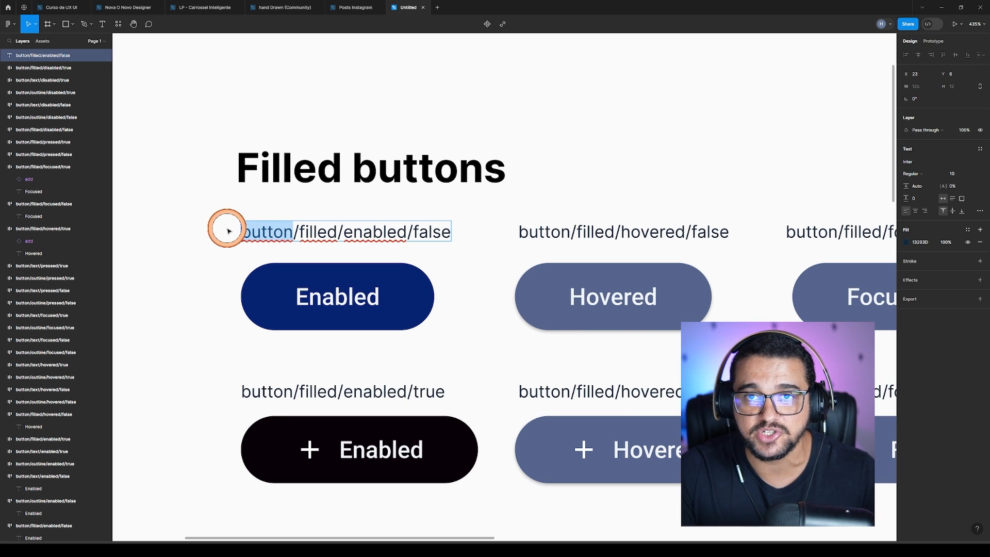
{"action": "left_click", "coordinate": [300, 231]}
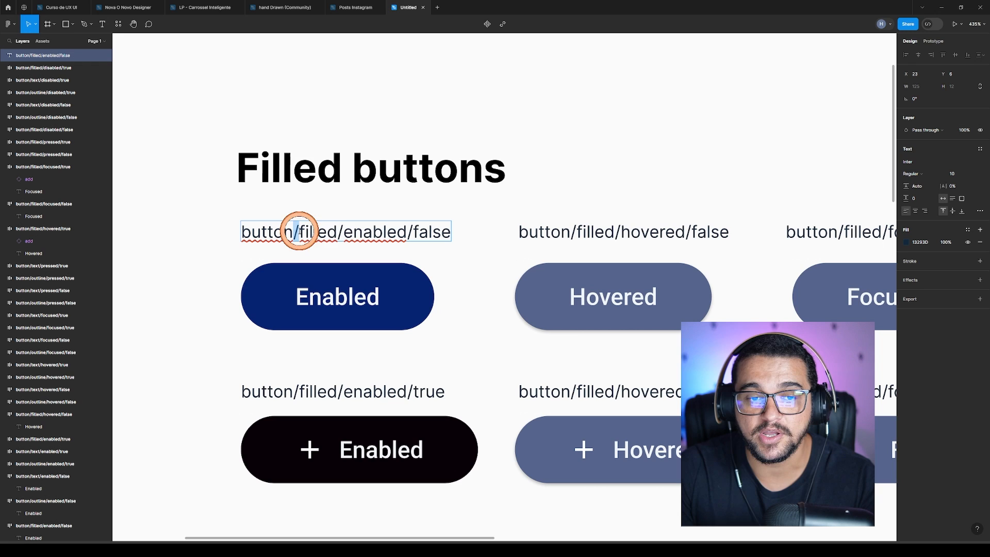
{"action": "mouse_move", "coordinate": [299, 230]}
{"action": "left_mouse_down"}
{"action": "mouse_move", "coordinate": [352, 229]}
{"action": "mouse_move", "coordinate": [316, 232]}
{"action": "left_mouse_up"}
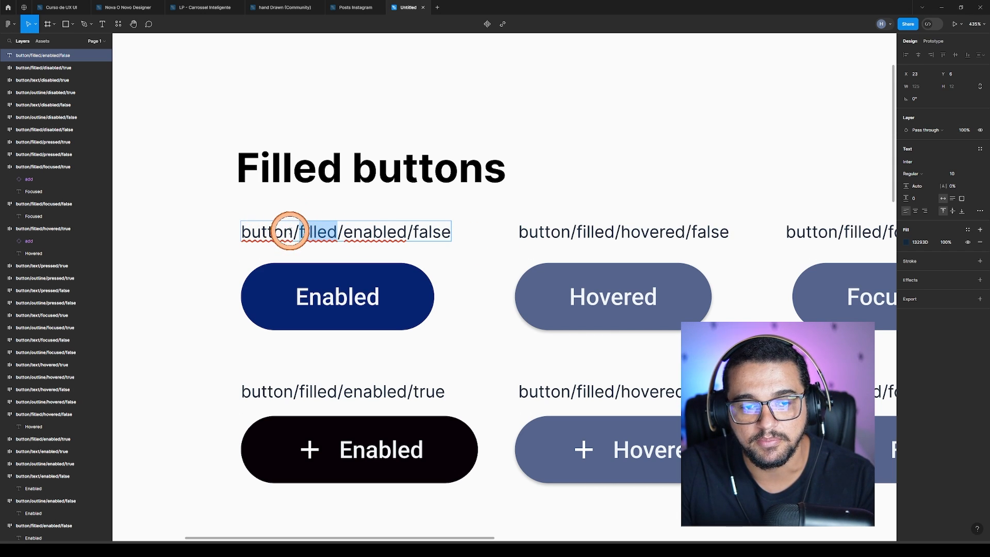
{"action": "left_click_drag", "start_coordinate": [290, 230], "coordinate": [220, 227]}
{"action": "double_click", "coordinate": [320, 231]}
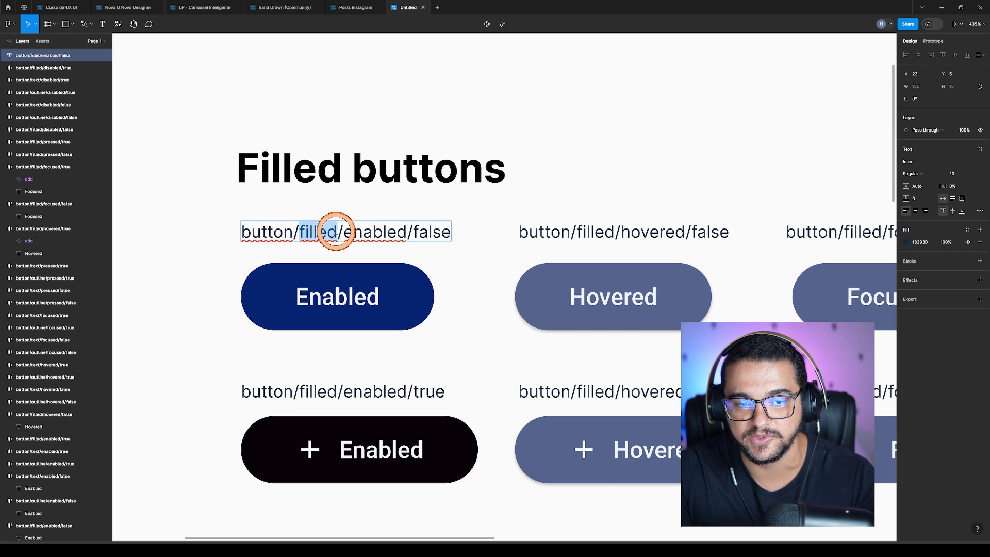
{"action": "left_click_drag", "start_coordinate": [288, 231], "coordinate": [225, 228]}
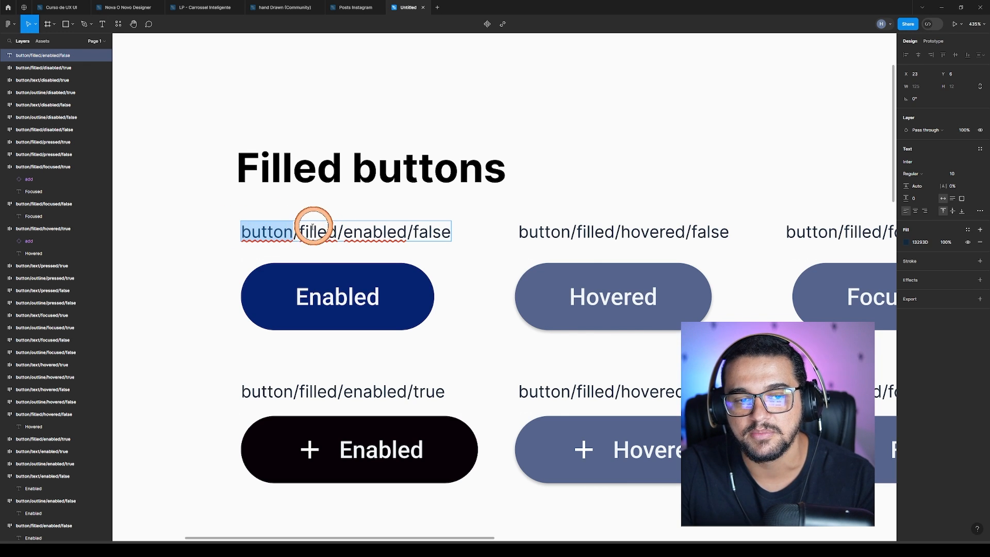
{"action": "left_click_drag", "start_coordinate": [306, 231], "coordinate": [451, 230]}
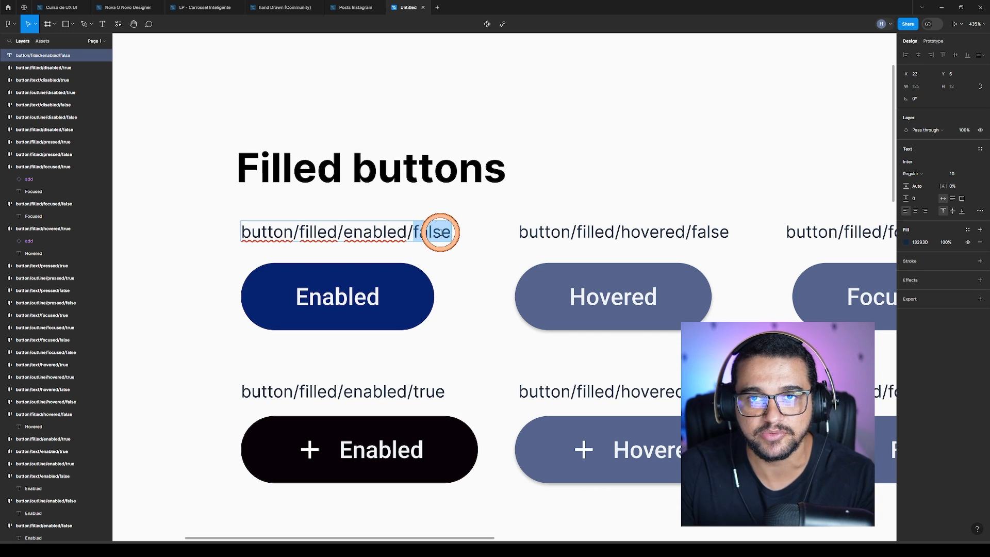
{"action": "left_click", "coordinate": [261, 230]}
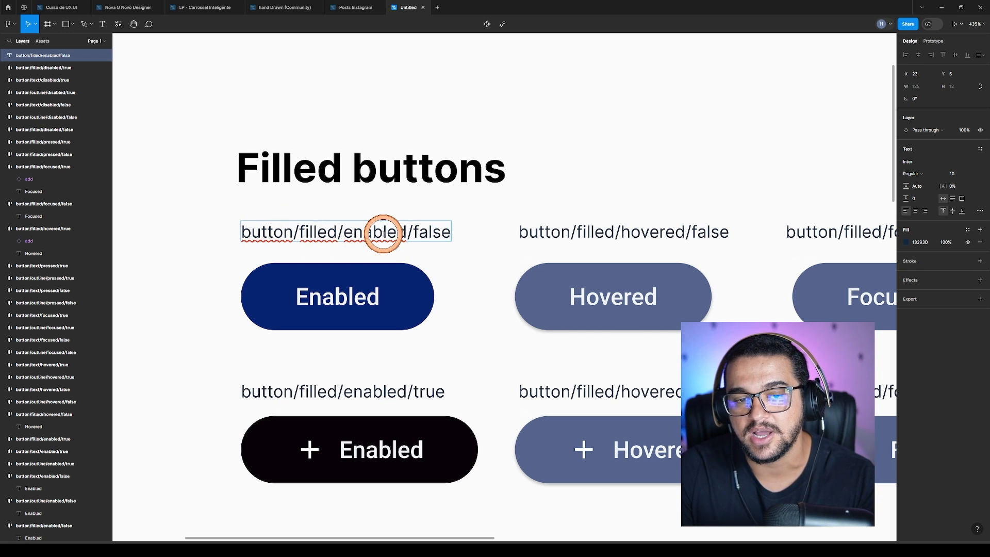
{"action": "left_click", "coordinate": [383, 231]}
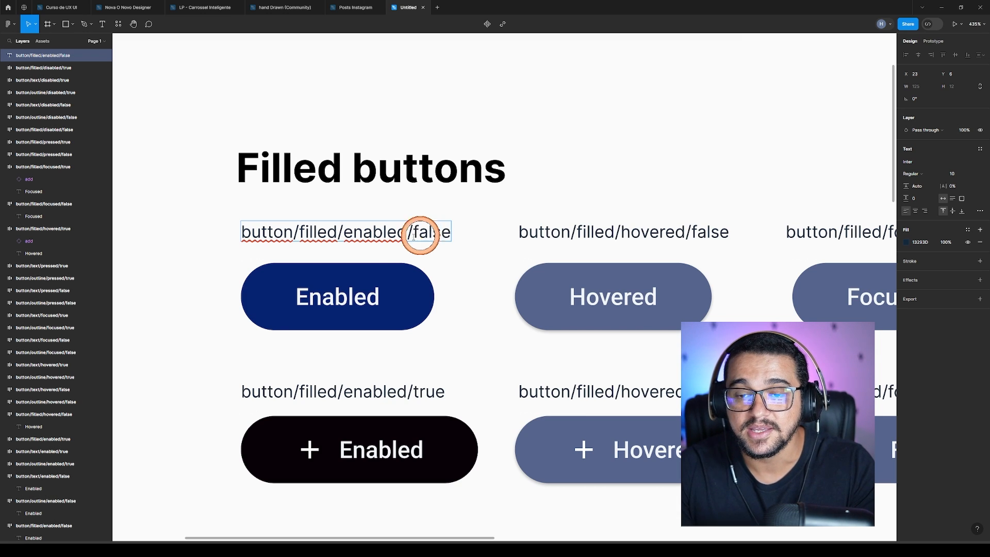
{"action": "scroll", "coordinate": [330, 245], "scroll_direction": "down", "scroll_amount": 3}
{"action": "key", "text": "Escape"}
- Examine the state word in the labels of the hovered, focused, pressed and disabled filled buttons without icons
{"action": "scroll", "coordinate": [438, 216], "scroll_direction": "right", "scroll_amount": 5}
{"action": "scroll", "coordinate": [443, 196], "scroll_direction": "down", "scroll_amount": 5}
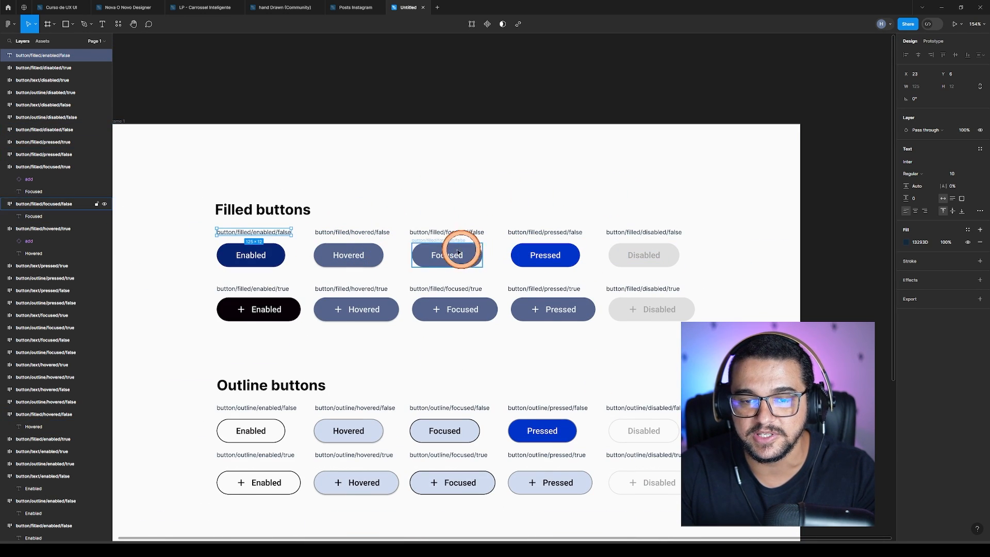
{"action": "scroll", "coordinate": [358, 242], "scroll_direction": "up", "scroll_amount": 5}
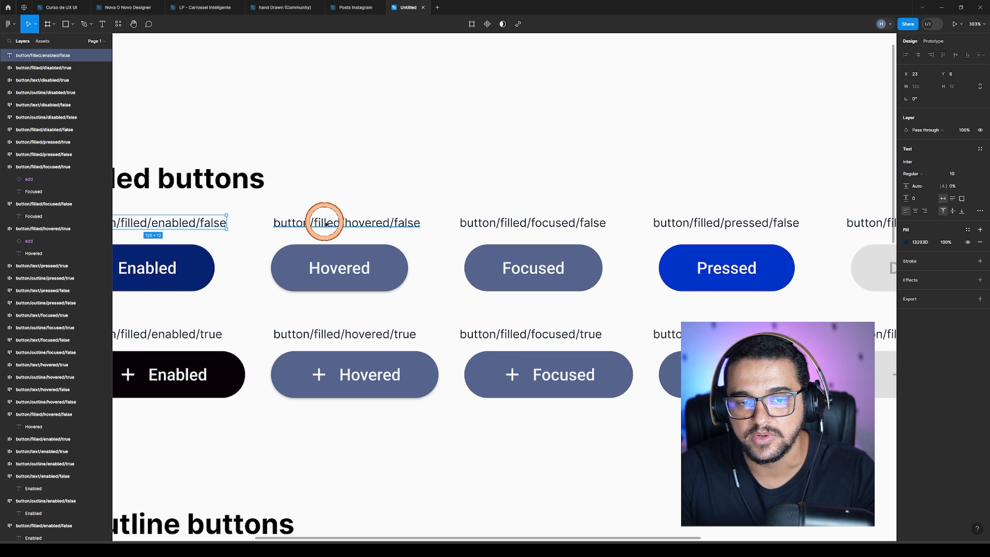
{"action": "double_click", "coordinate": [362, 222]}
{"action": "left_click", "coordinate": [380, 221]}
{"action": "left_click_drag", "start_coordinate": [391, 220], "coordinate": [347, 221]}
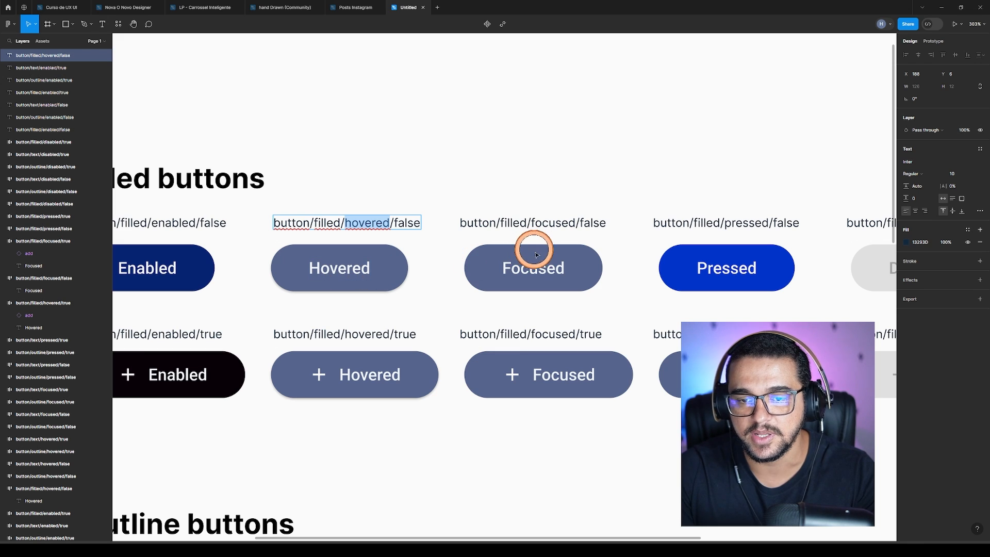
{"action": "double_click", "coordinate": [530, 223]}
{"action": "left_click_drag", "start_coordinate": [530, 222], "coordinate": [574, 222]}
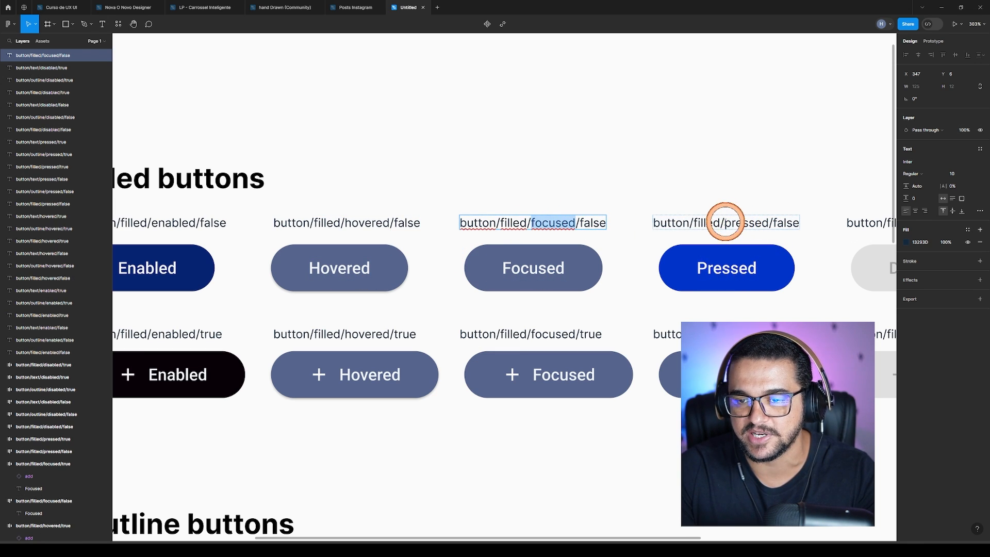
{"action": "double_click", "coordinate": [726, 223]}
{"action": "left_click_drag", "start_coordinate": [726, 222], "coordinate": [771, 227]}
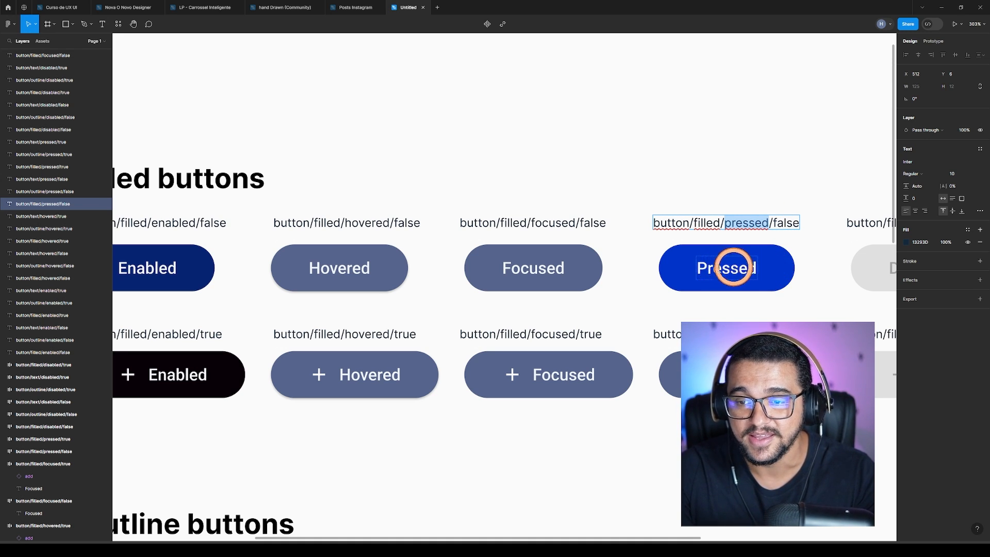
{"action": "key", "text": "Escape"}
{"action": "left_click_drag", "start_coordinate": [780, 184], "coordinate": [560, 196]}
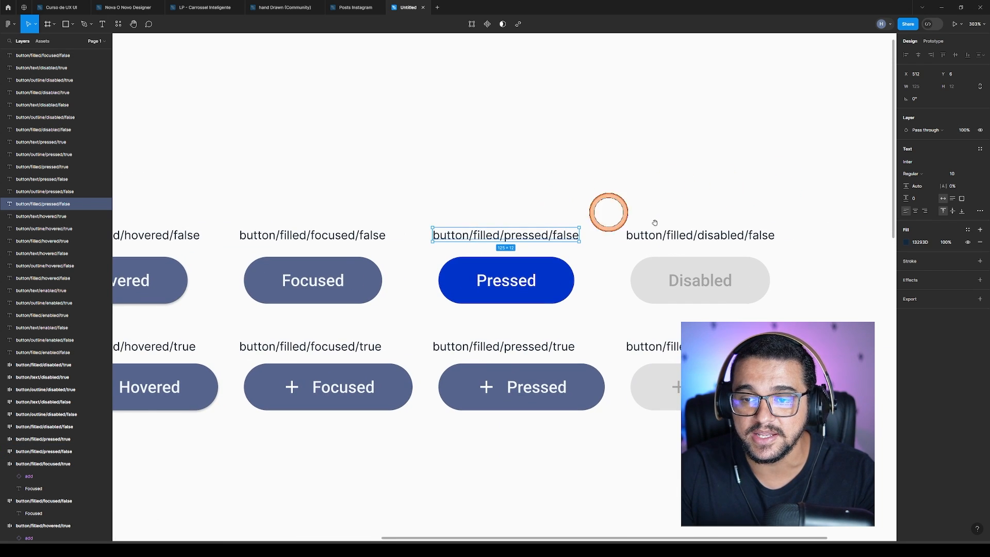
{"action": "double_click", "coordinate": [718, 234]}
{"action": "left_click", "coordinate": [703, 236]}
{"action": "left_click_drag", "start_coordinate": [699, 235], "coordinate": [774, 235]}
{"action": "key", "text": "Escape"}
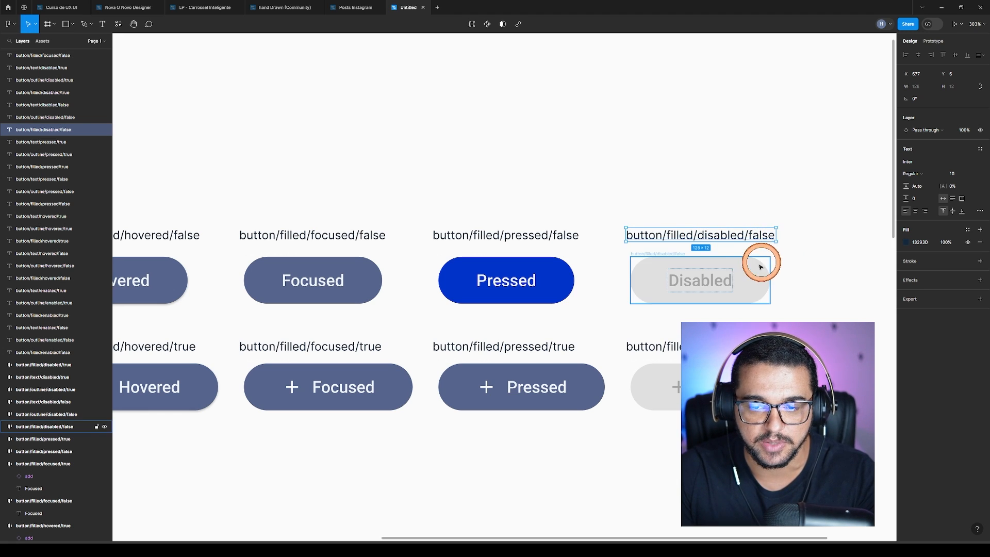
- Examine the final true value in the enabled and hovered labels of the filled buttons with icons
{"action": "scroll", "coordinate": [276, 278], "scroll_direction": "left", "scroll_amount": 7}
{"action": "scroll", "coordinate": [570, 281], "scroll_direction": "down", "scroll_amount": 2}
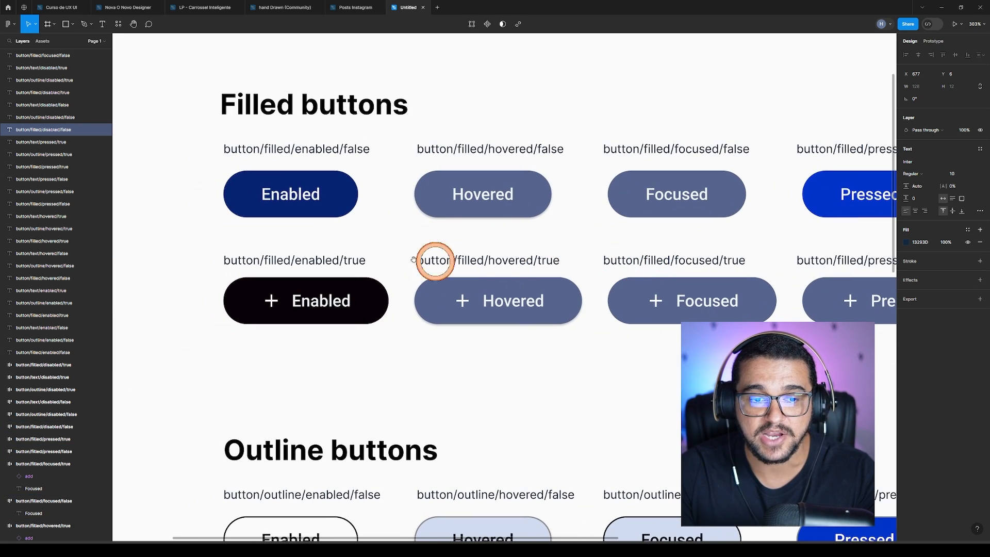
{"action": "left_click", "coordinate": [354, 261]}
{"action": "double_click", "coordinate": [350, 260]}
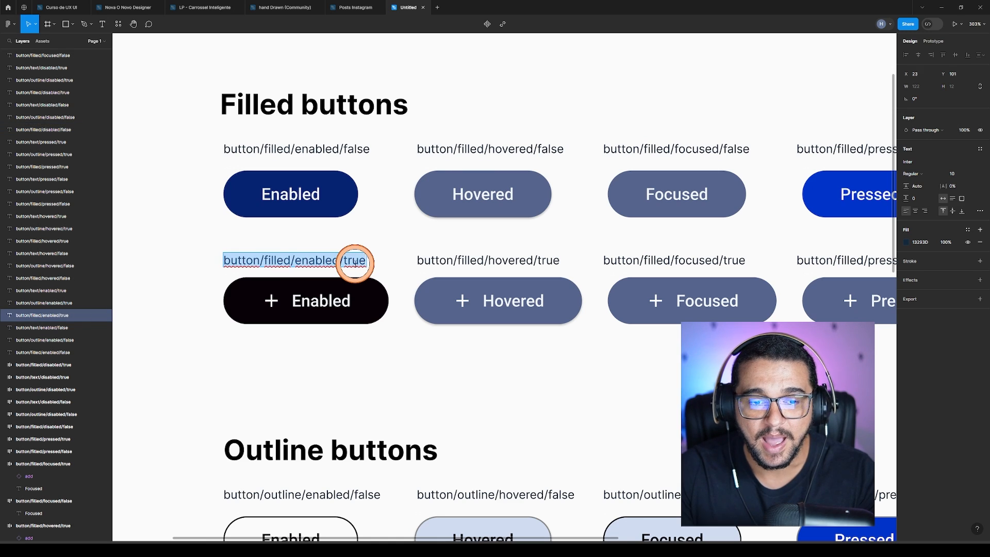
{"action": "left_click", "coordinate": [344, 261]}
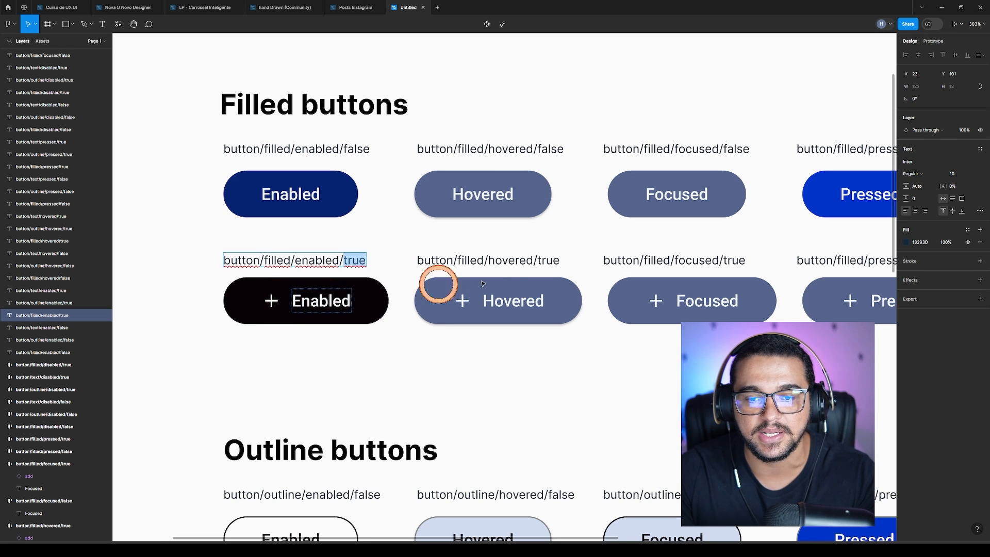
{"action": "double_click", "coordinate": [549, 261]}
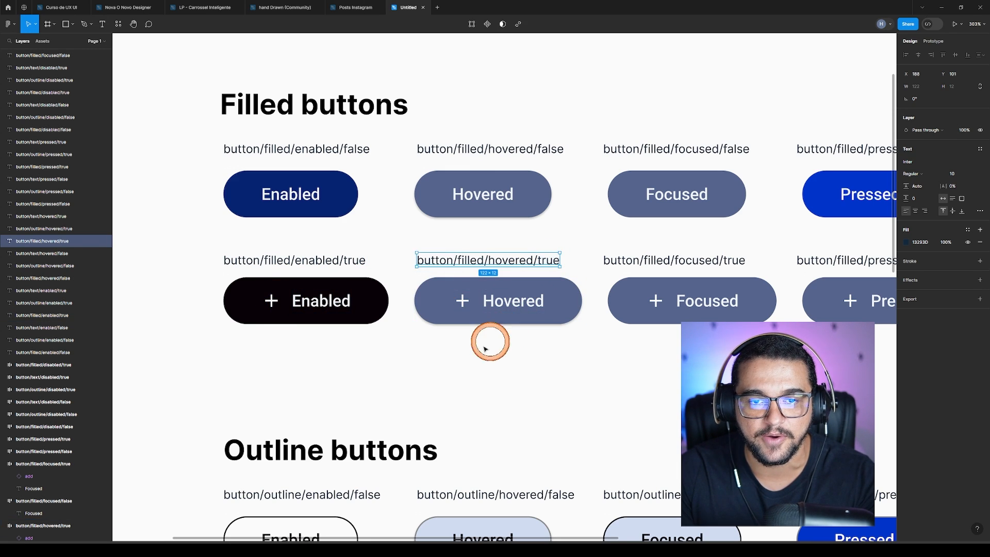
{"action": "left_click", "coordinate": [457, 105]}
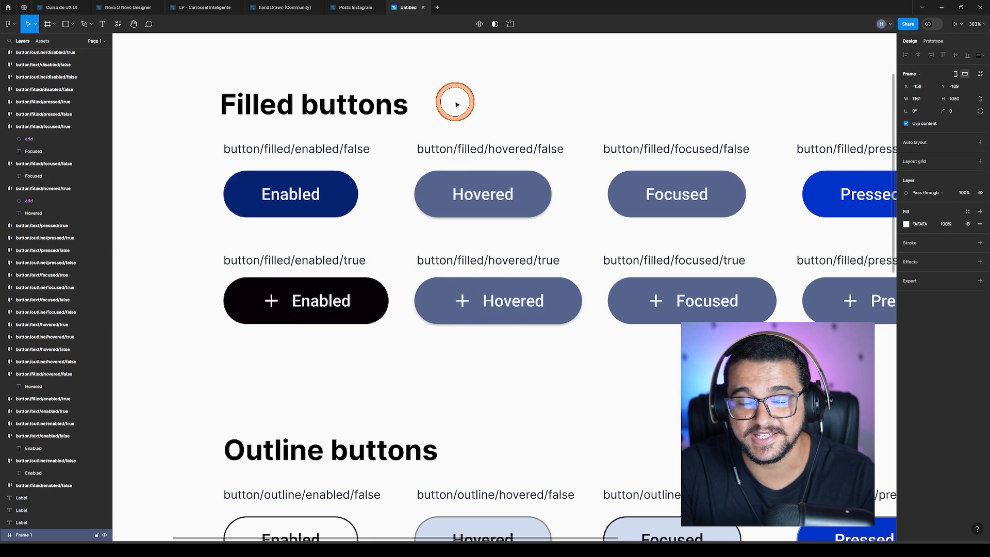
{"action": "left_click", "coordinate": [246, 168]}
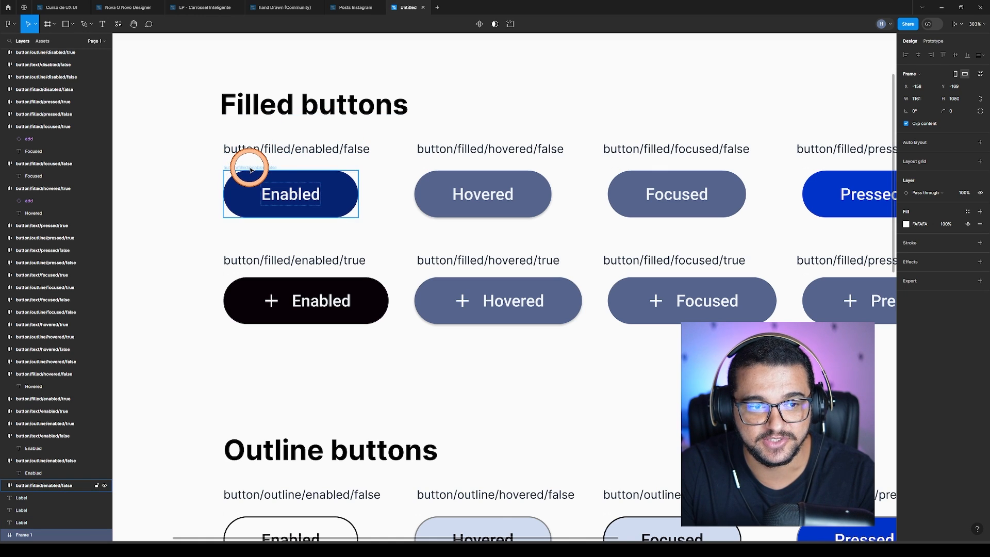
- Rename the frame of the enabled filled button without an icon to "botao numero 1"
{"action": "left_click", "coordinate": [249, 169]}
{"action": "scroll", "coordinate": [250, 170], "scroll_direction": "up", "scroll_amount": 5}
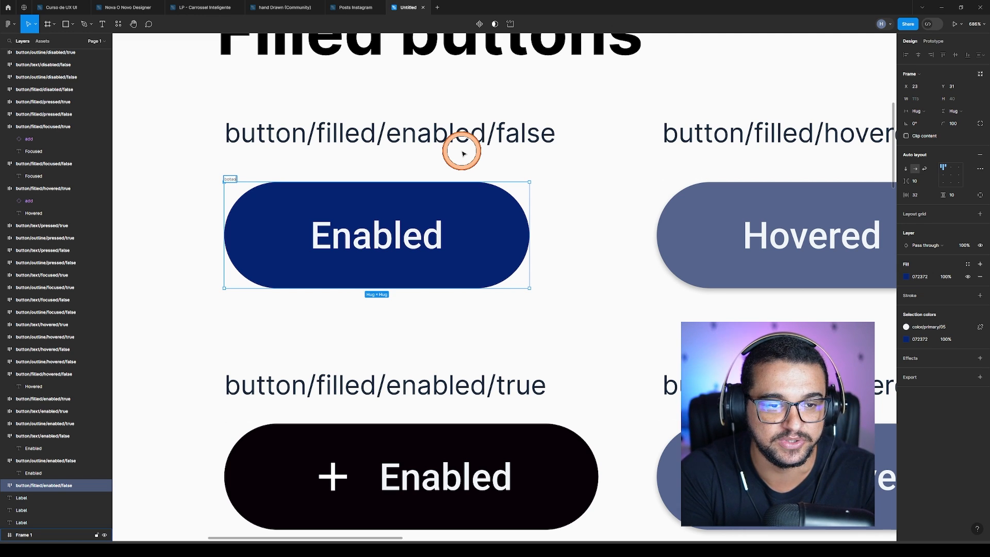
{"action": "key", "text": "Return"}
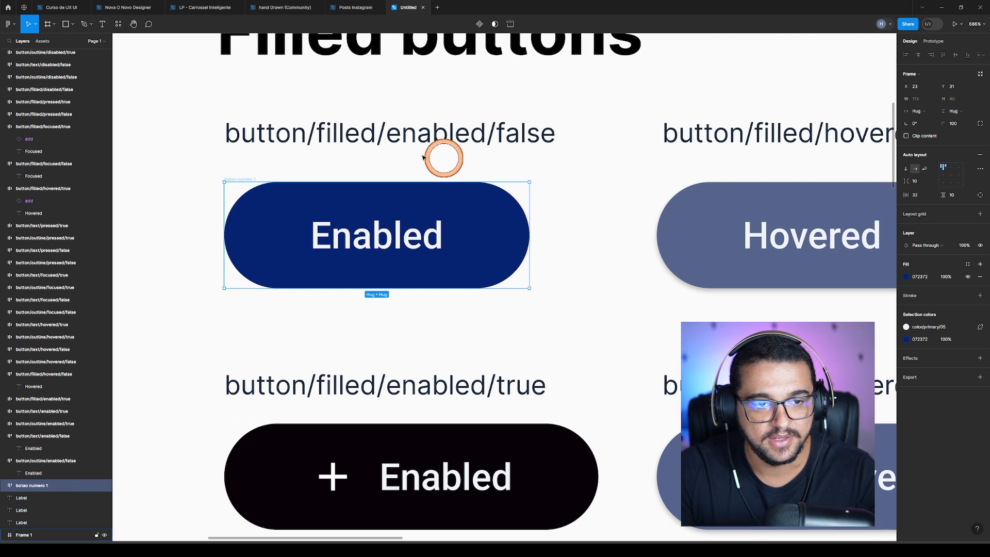
{"action": "left_click", "coordinate": [171, 170]}
{"action": "scroll", "coordinate": [273, 152], "scroll_direction": "down", "scroll_amount": 3}
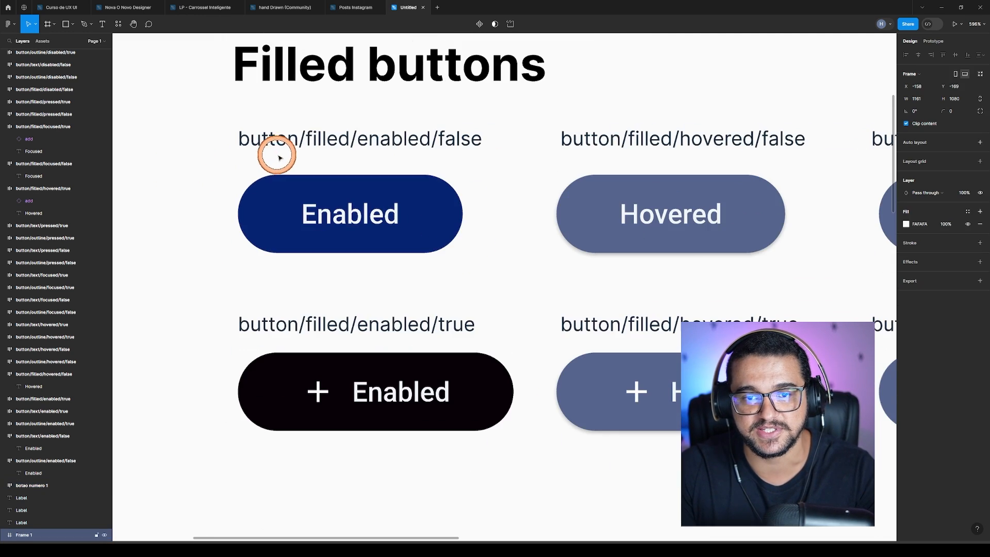
- Copy the label text button/filled/enabled/false and use it as the name of the enabled filled button's frame below it
{"action": "double_click", "coordinate": [313, 137]}
{"action": "key", "text": "ctrl+c"}
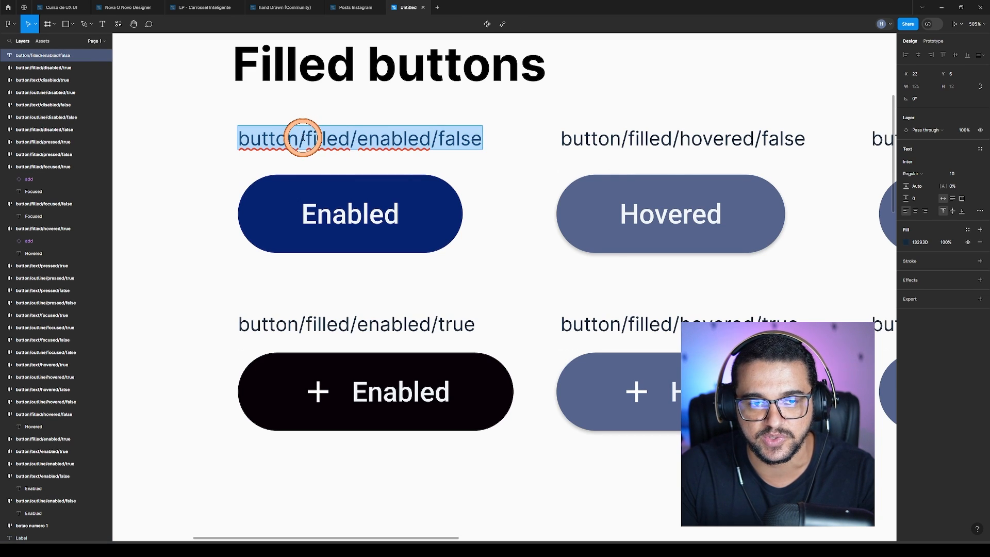
{"action": "key", "text": "Escape"}
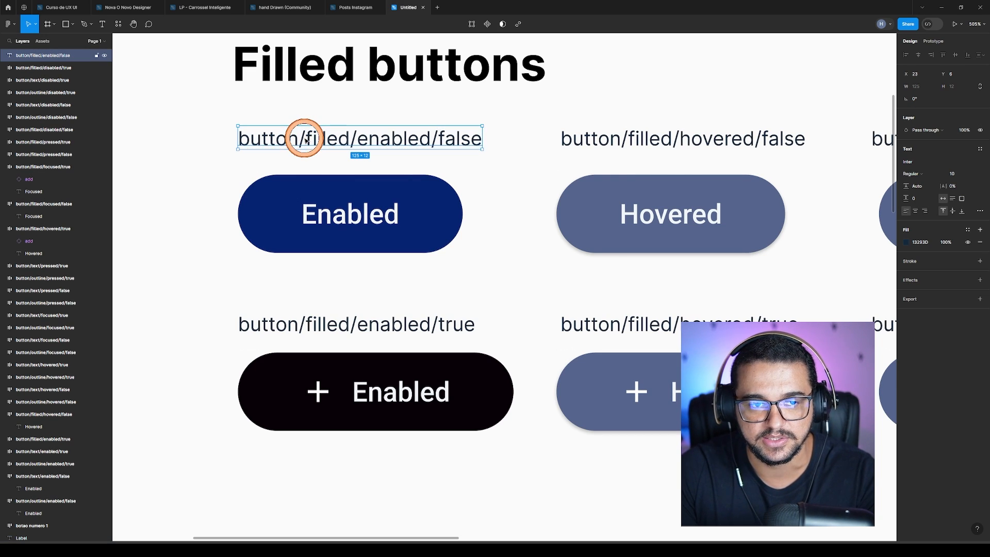
{"action": "scroll", "coordinate": [261, 175], "scroll_direction": "up", "scroll_amount": 3}
{"action": "left_click", "coordinate": [244, 169]}
{"action": "double_click", "coordinate": [244, 170]}
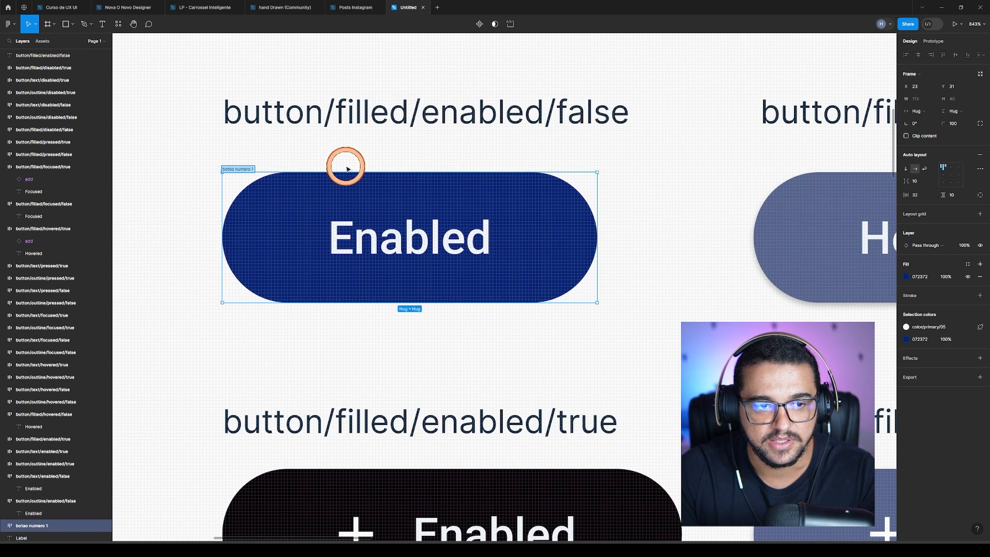
{"action": "key", "text": "ctrl+v"}
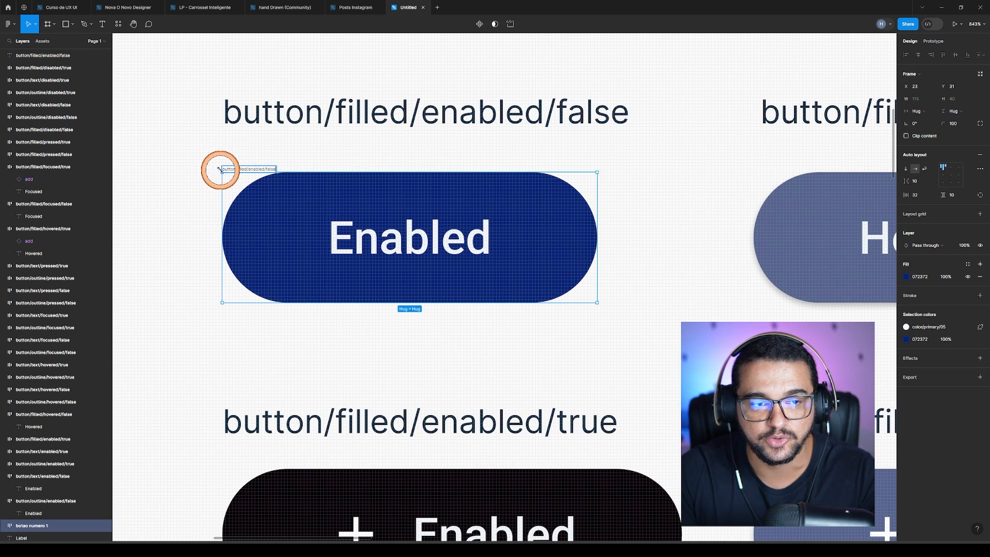
{"action": "key", "text": "Return"}
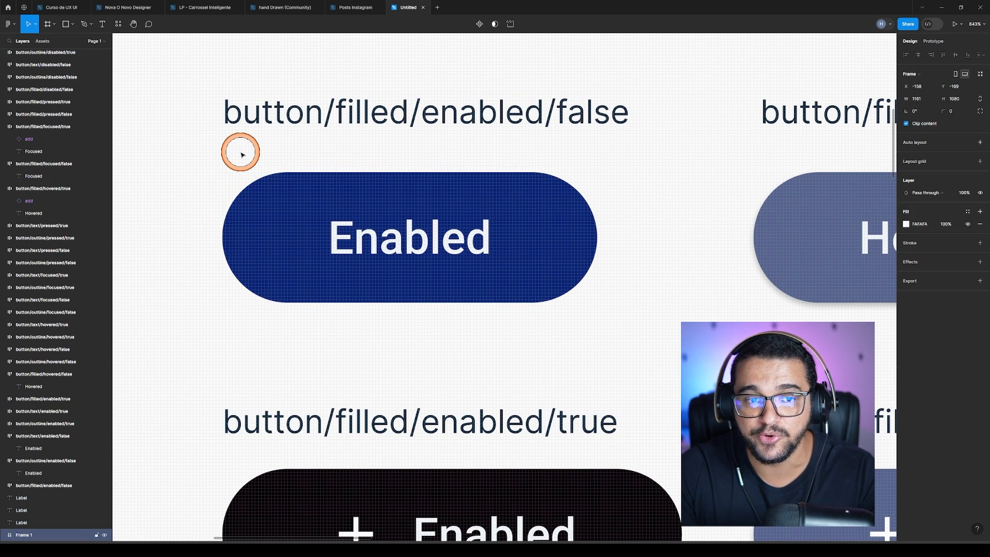
- Turn the enabled filled button without an icon into a component
{"action": "scroll", "coordinate": [247, 199], "scroll_direction": "down", "scroll_amount": 3}
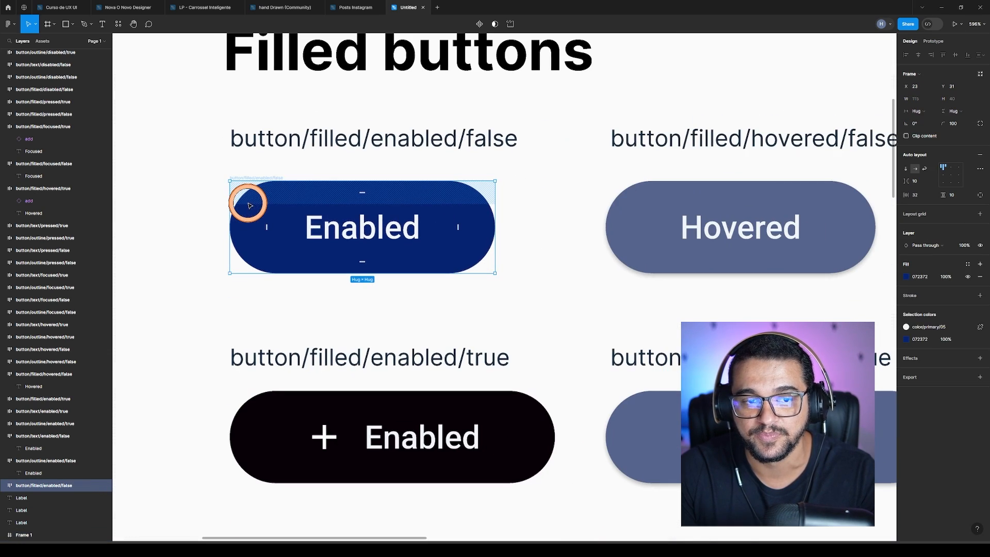
{"action": "scroll", "coordinate": [371, 199], "scroll_direction": "down", "scroll_amount": 3}
{"action": "left_click", "coordinate": [548, 206]}
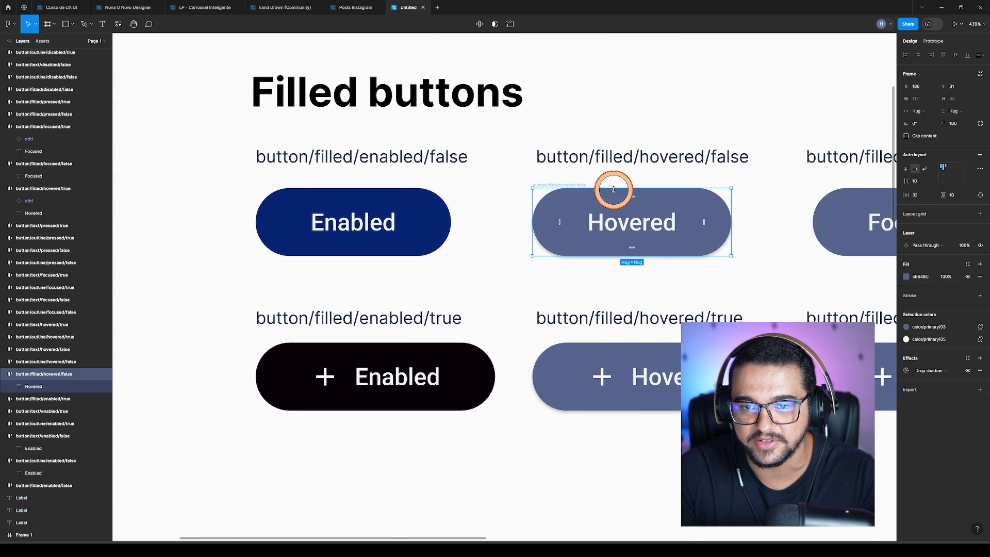
{"action": "scroll", "coordinate": [614, 188], "scroll_direction": "up", "scroll_amount": 3}
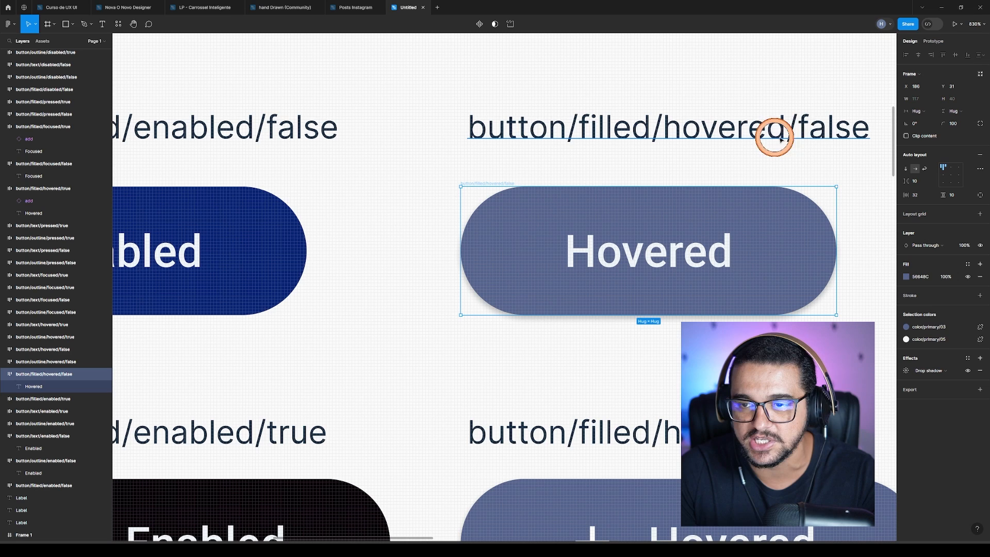
{"action": "scroll", "coordinate": [788, 188], "scroll_direction": "down", "scroll_amount": 3}
{"action": "left_click", "coordinate": [495, 190]}
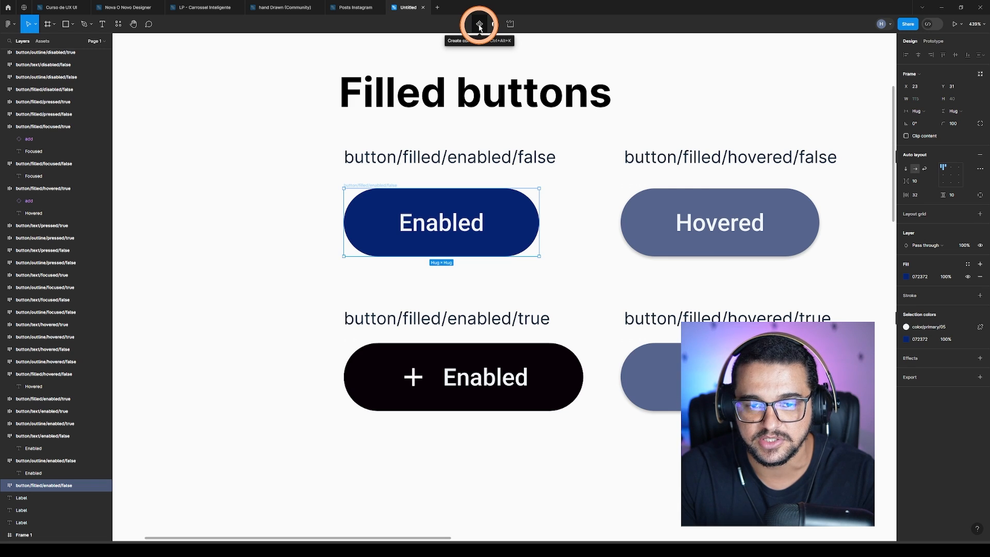
{"action": "left_click", "coordinate": [479, 27]}
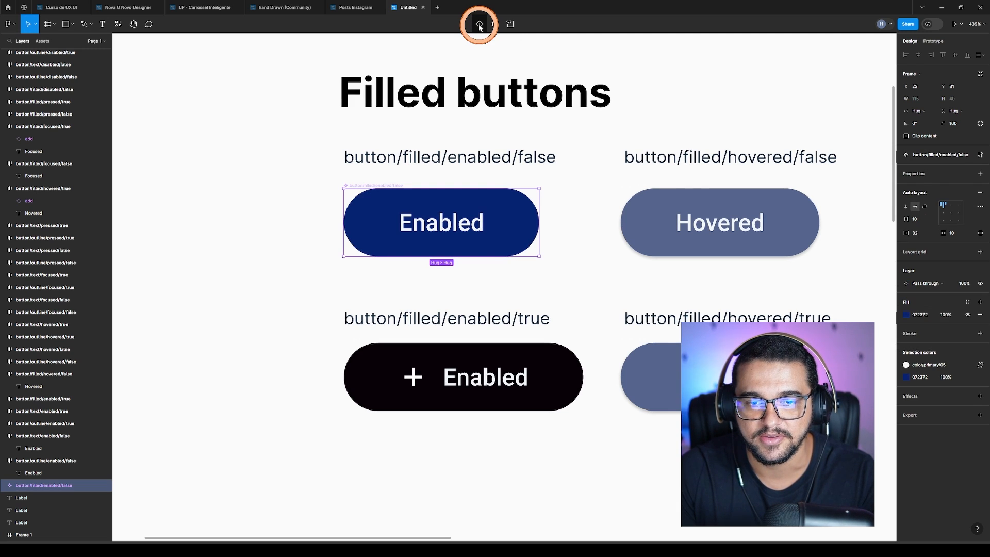
{"action": "left_click", "coordinate": [658, 117]}
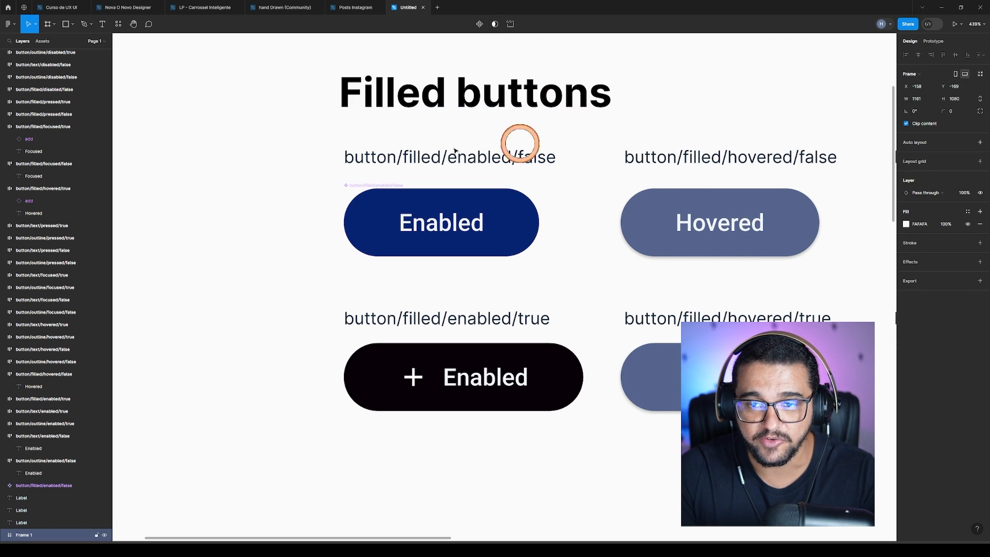
- Turn the hovered, focused, pressed and disabled filled buttons without icons into separate components
{"action": "scroll", "coordinate": [307, 171], "scroll_direction": "down", "scroll_amount": 3}
{"action": "left_click", "coordinate": [545, 166]}
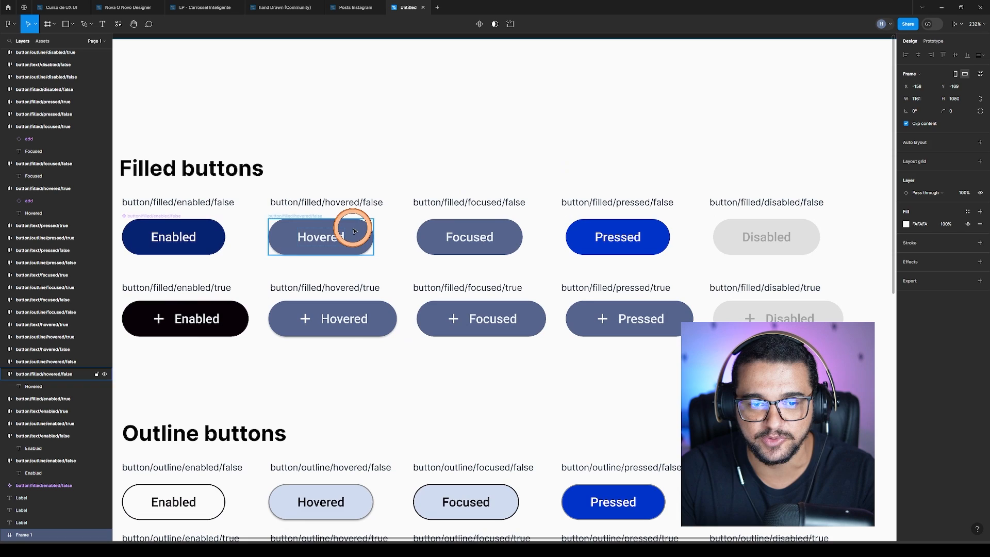
{"action": "left_click", "coordinate": [478, 24]}
{"action": "left_click", "coordinate": [429, 226]}
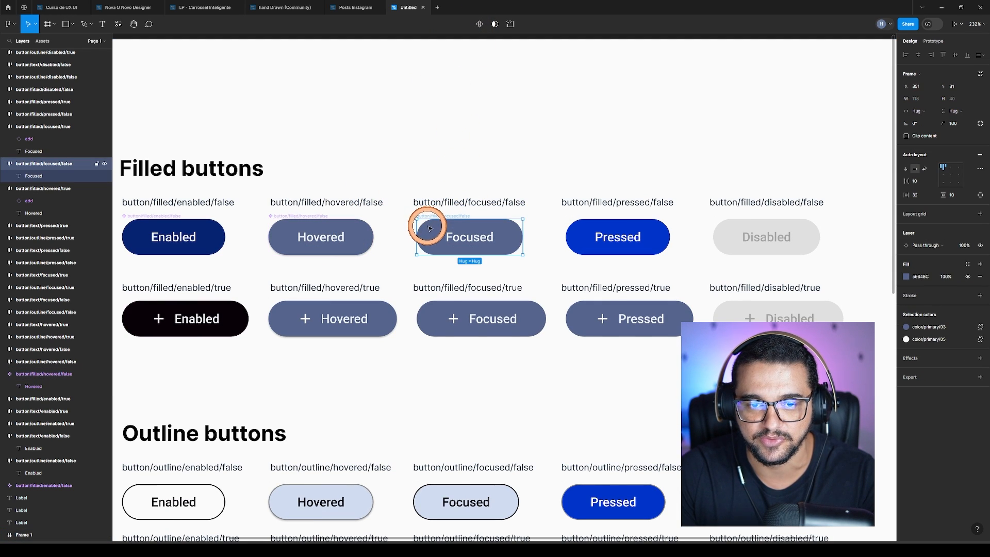
{"action": "left_click", "coordinate": [479, 23]}
{"action": "left_click", "coordinate": [576, 230]}
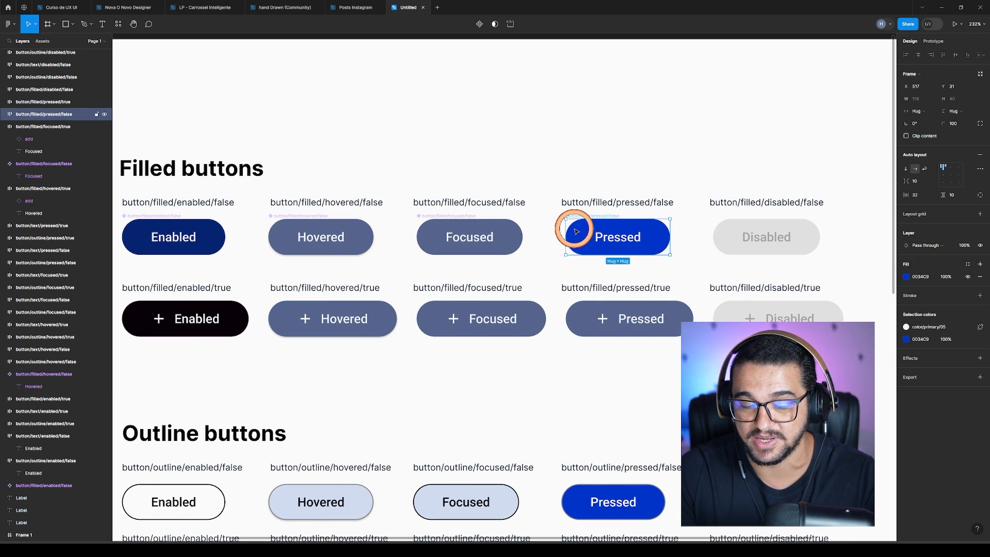
{"action": "left_click", "coordinate": [479, 24]}
{"action": "left_click", "coordinate": [718, 231]}
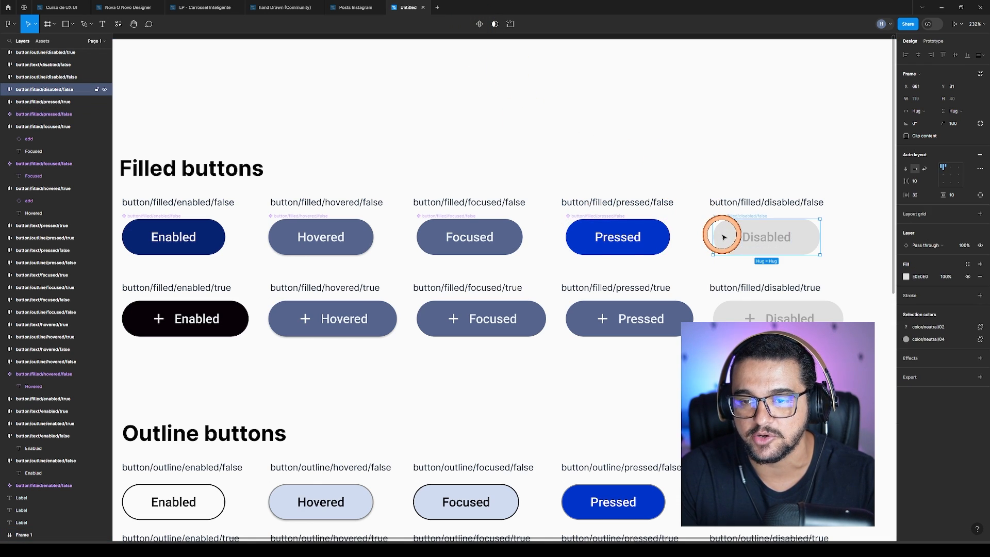
{"action": "left_click", "coordinate": [479, 24]}
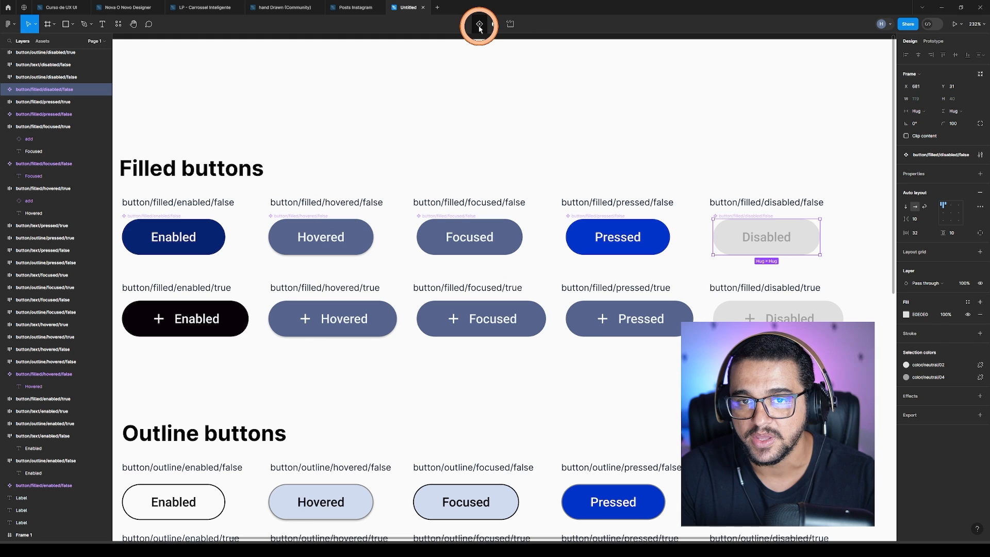
{"action": "left_click", "coordinate": [506, 103]}
{"action": "left_click", "coordinate": [175, 238]}
{"action": "left_click", "coordinate": [344, 242]}
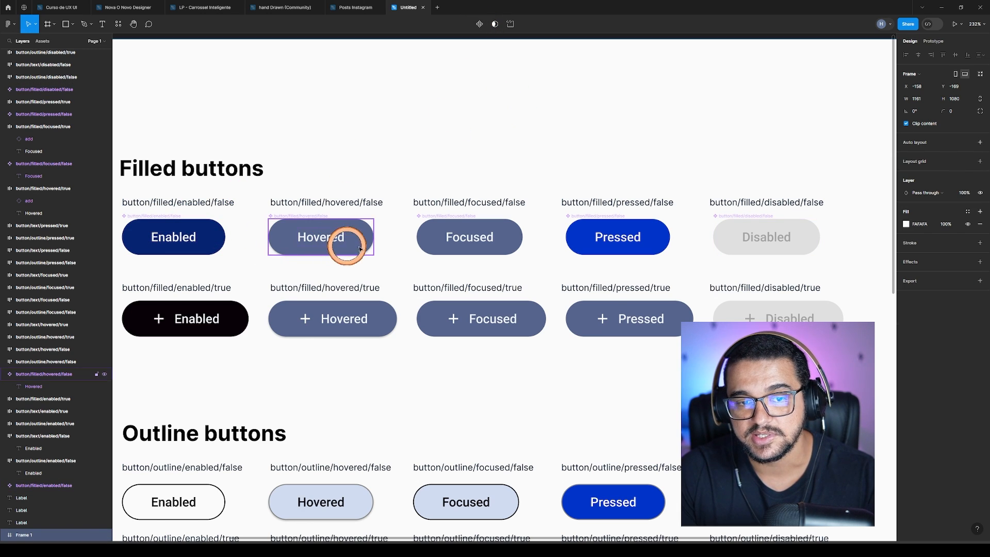
{"action": "left_click", "coordinate": [724, 250]}
{"action": "left_click", "coordinate": [755, 250]}
{"action": "left_click", "coordinate": [438, 231]}
{"action": "left_click", "coordinate": [539, 136]}
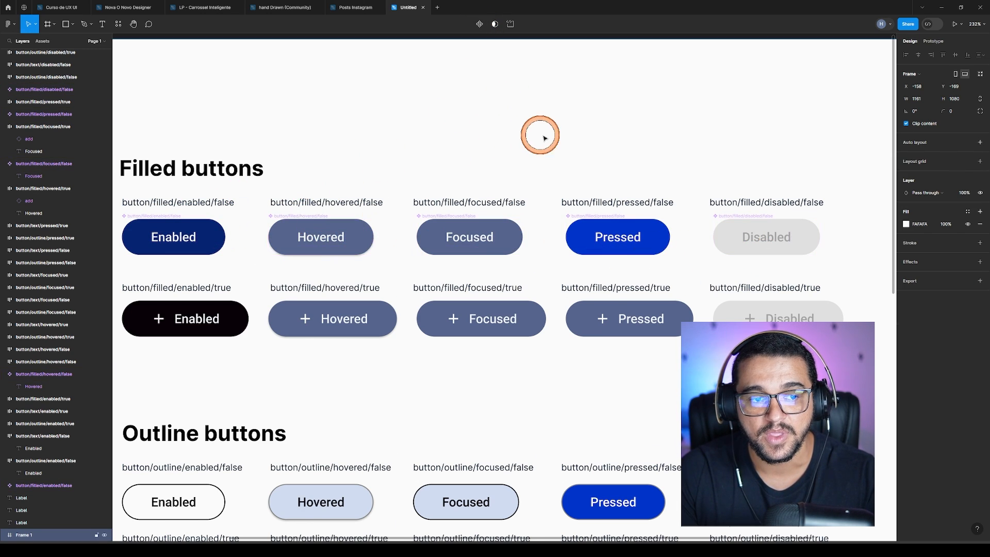
- Draw a new frame of about 625 × 630 on the empty canvas beside the existing button frame
{"action": "scroll", "coordinate": [541, 137], "scroll_direction": "down", "scroll_amount": 3, "text": "ctrl"}
{"action": "left_click", "coordinate": [487, 138]}
{"action": "scroll", "coordinate": [413, 160], "scroll_direction": "left", "scroll_amount": 10}
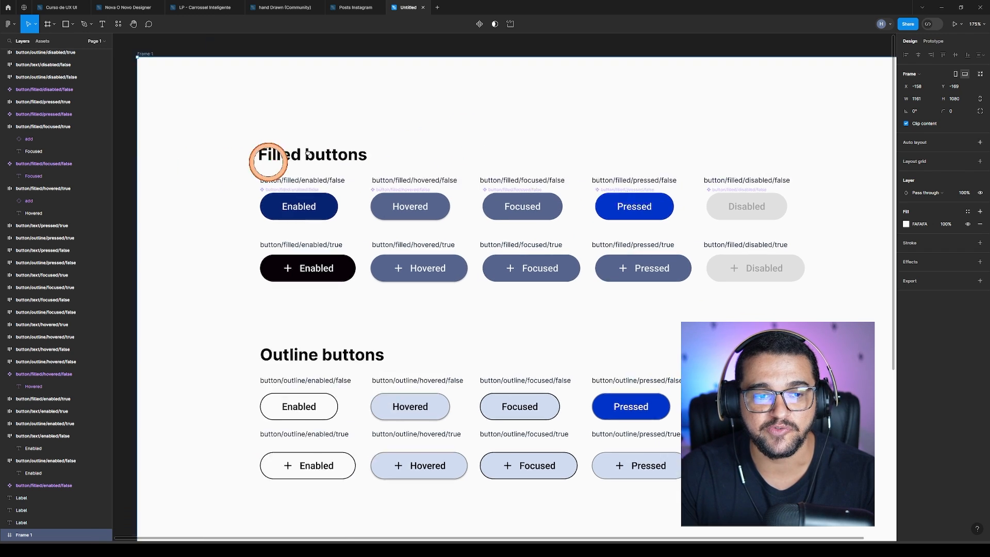
{"action": "scroll", "coordinate": [350, 205], "scroll_direction": "down", "scroll_amount": 3, "text": "ctrl"}
{"action": "scroll", "coordinate": [412, 205], "scroll_direction": "left", "scroll_amount": 5}
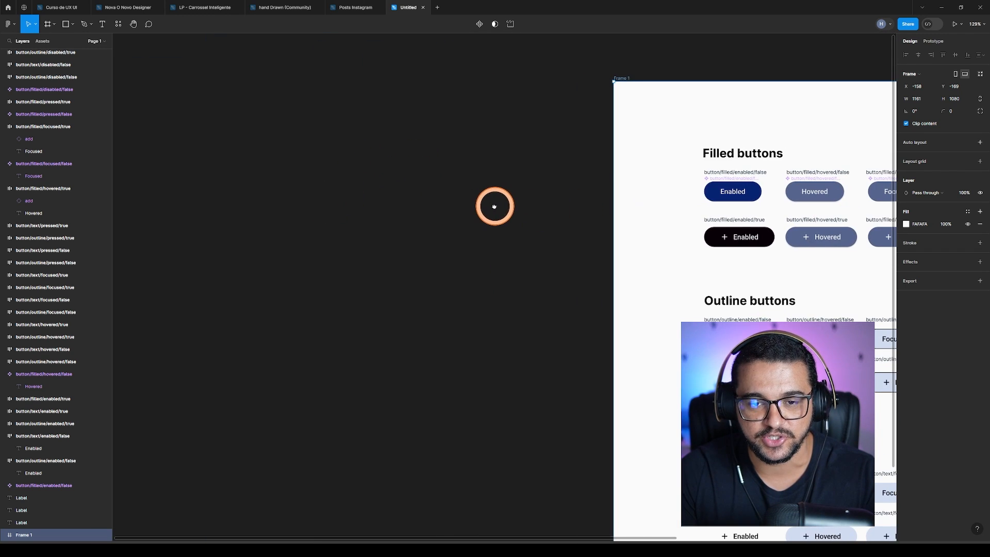
{"action": "key", "text": "f"}
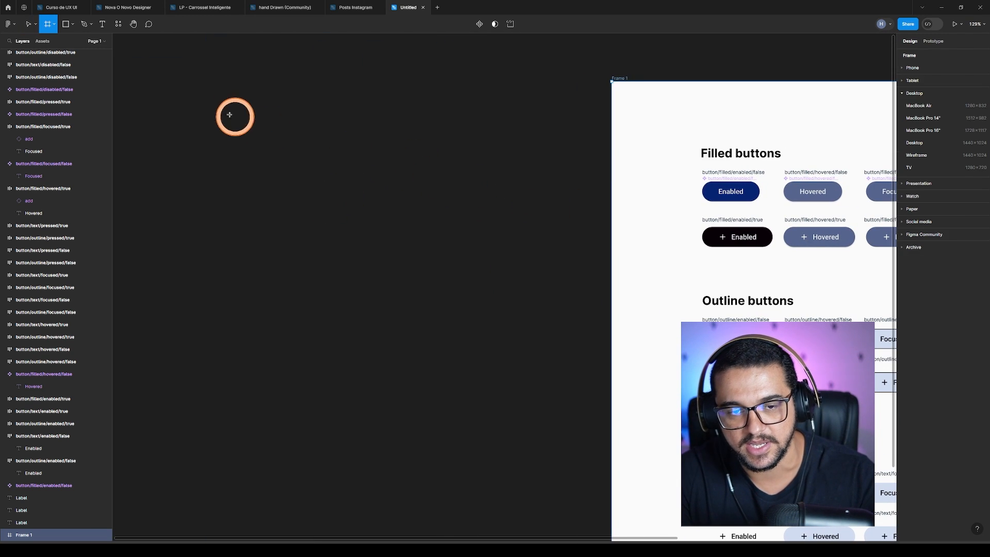
{"action": "left_click_drag", "start_coordinate": [243, 110], "coordinate": [554, 424]}
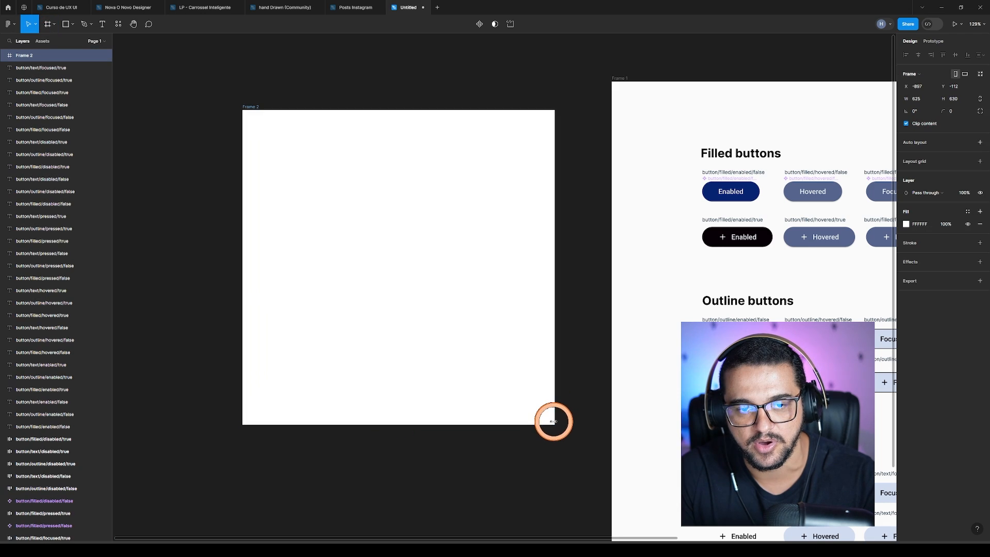
- Place an instance of the enabled filled component without an icon in the new frame at about X 212, Y 275
{"action": "left_click", "coordinate": [670, 223]}
{"action": "left_click", "coordinate": [755, 191]}
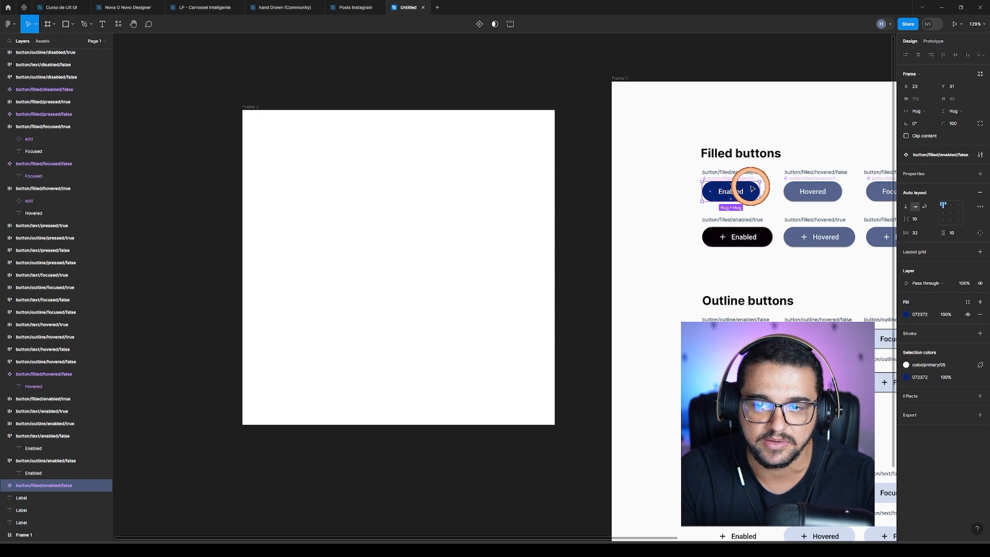
{"action": "left_click_drag", "start_coordinate": [752, 189], "coordinate": [374, 239]}
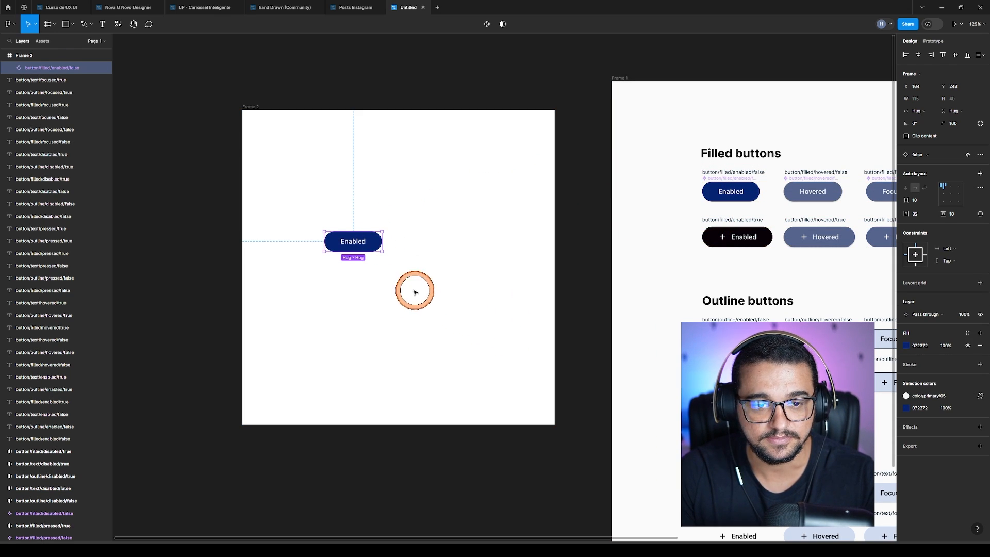
{"action": "scroll", "coordinate": [354, 230], "scroll_direction": "up", "scroll_amount": 3, "text": "ctrl"}
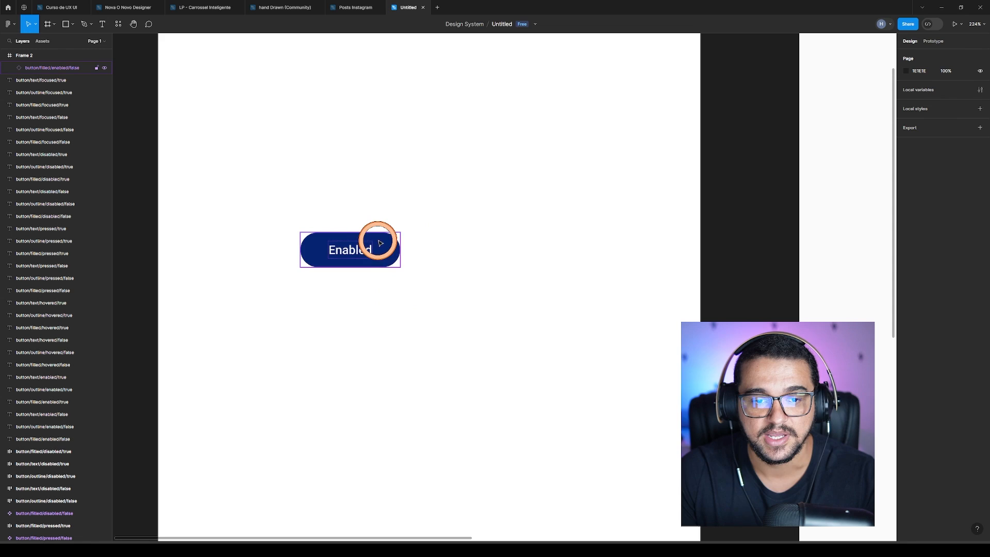
{"action": "left_click_drag", "start_coordinate": [378, 236], "coordinate": [424, 269]}
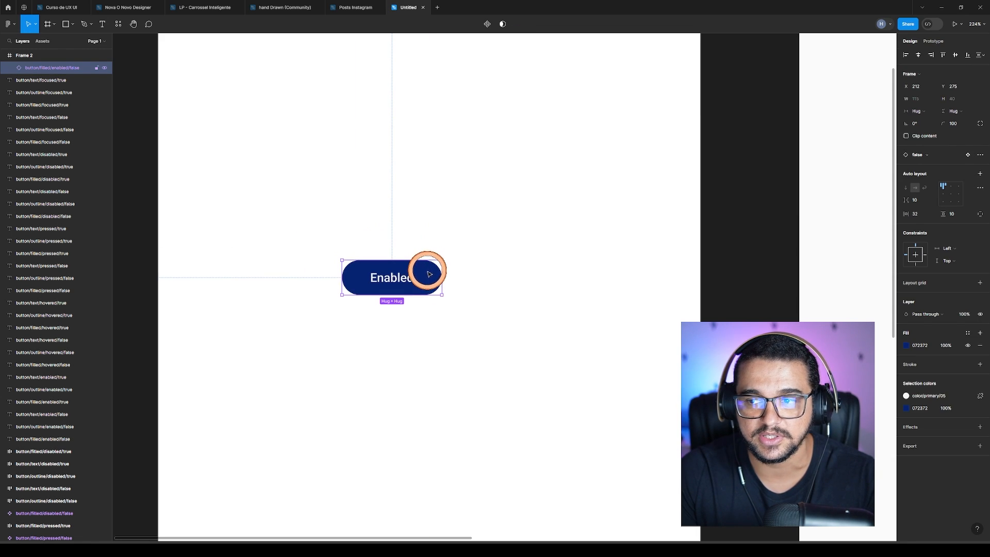
- Examine which local components the enabled button instance can be swapped with
{"action": "left_click", "coordinate": [928, 156]}
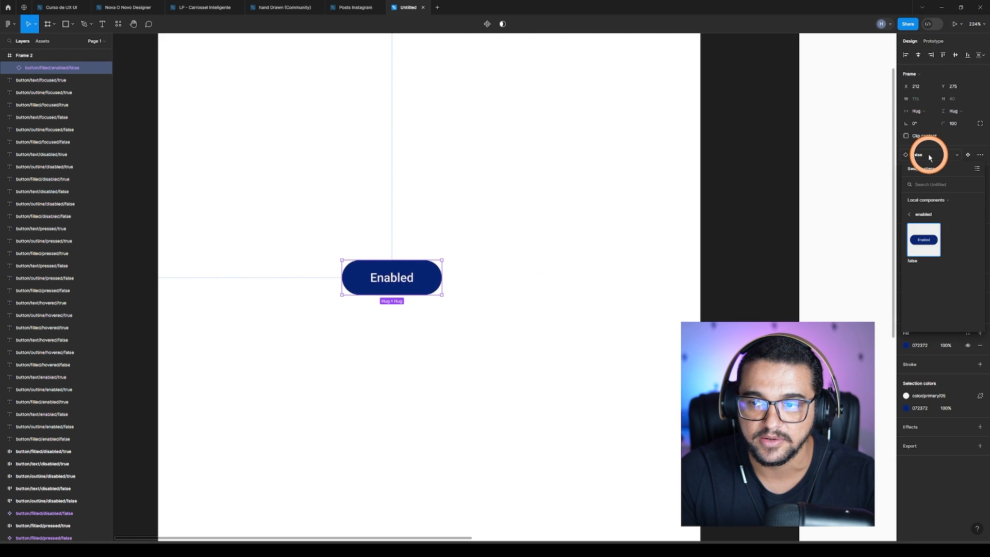
{"action": "left_click", "coordinate": [910, 215]}
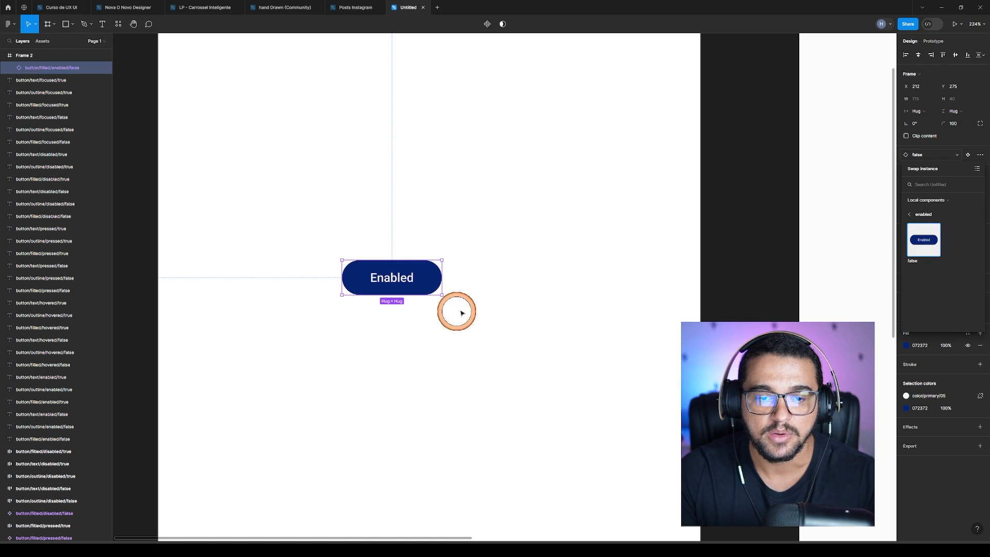
{"action": "left_click", "coordinate": [335, 240]}
- Turn the enabled filled button with the plus icon into a component
{"action": "scroll", "coordinate": [333, 241], "scroll_direction": "down", "scroll_amount": 3}
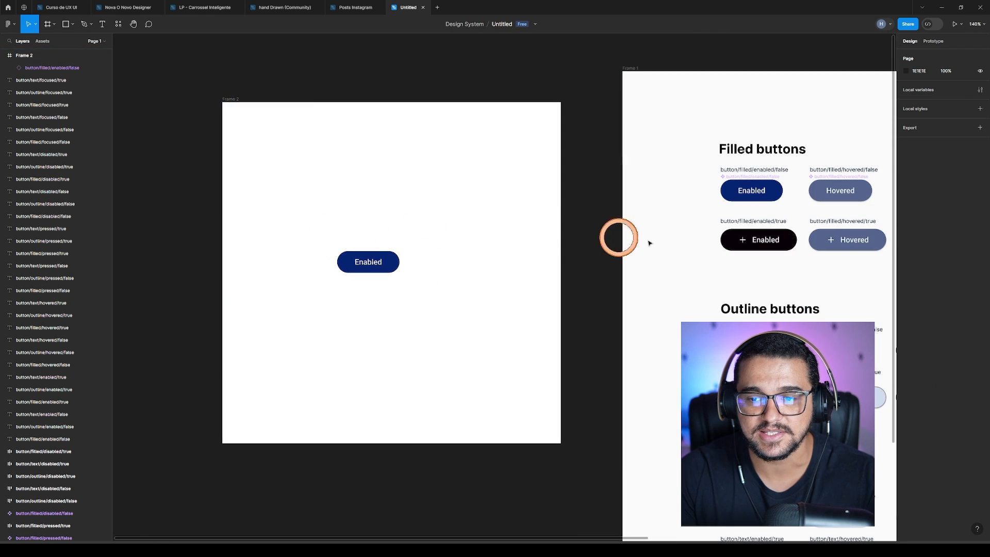
{"action": "left_click_drag", "start_coordinate": [670, 243], "coordinate": [197, 252]}
{"action": "left_click", "coordinate": [321, 242]}
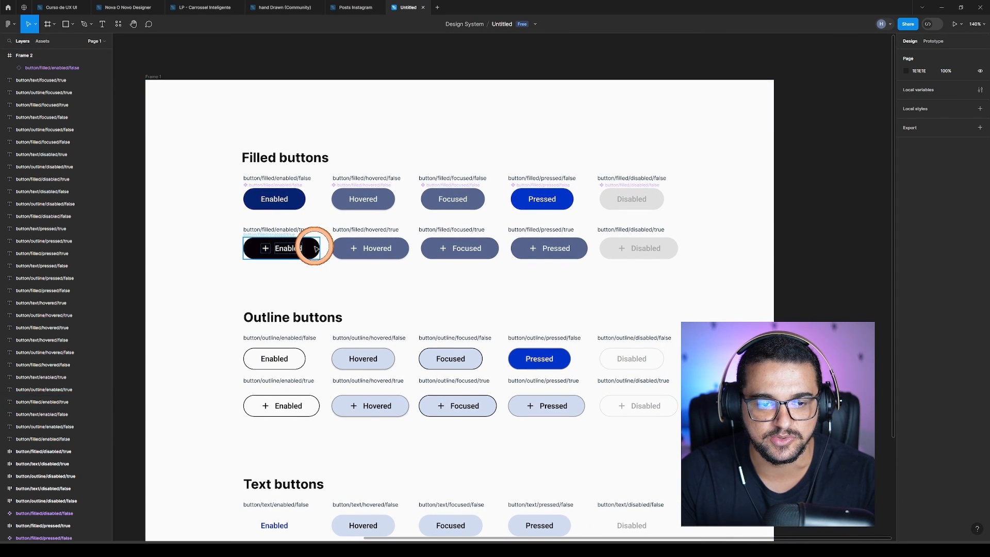
{"action": "left_click", "coordinate": [470, 24]}
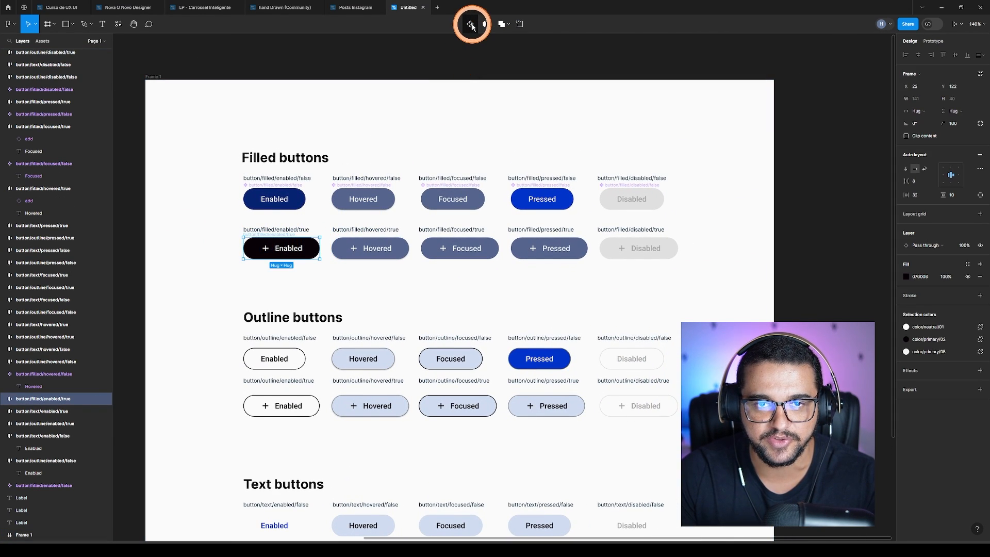
{"action": "scroll", "coordinate": [356, 241], "scroll_direction": "up", "scroll_amount": 5}
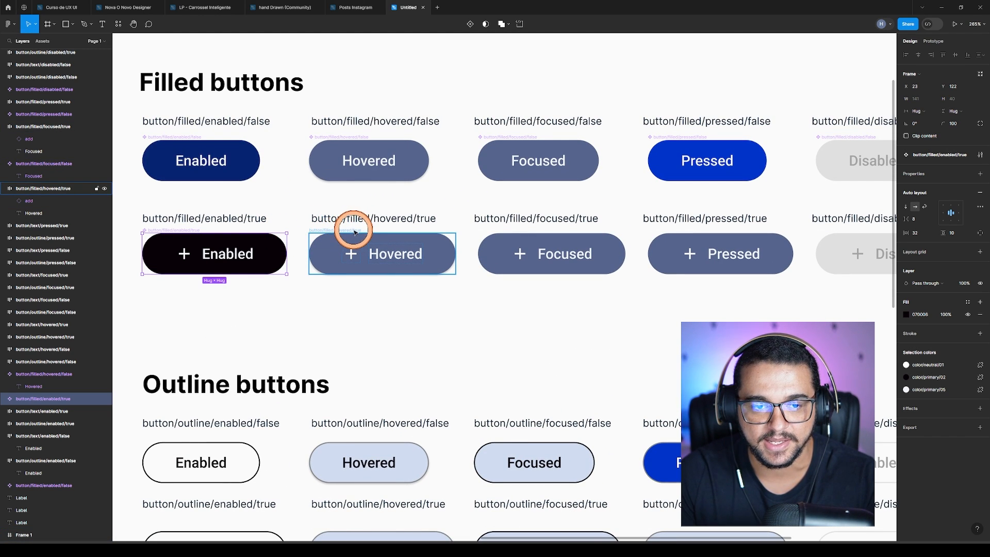
- Turn the hovered, focused, pressed and disabled filled buttons with the plus icon into separate components
{"action": "left_click", "coordinate": [435, 243]}
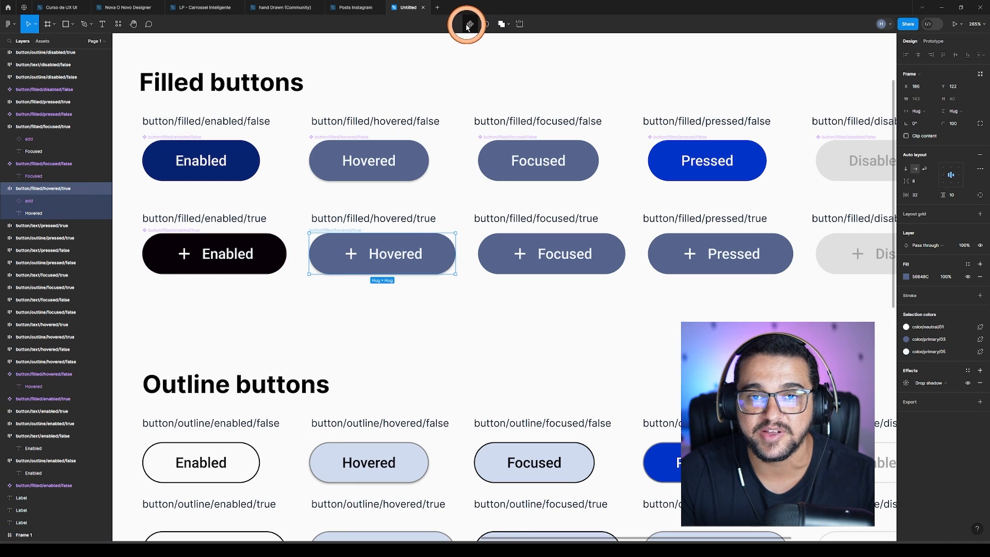
{"action": "left_click", "coordinate": [495, 249]}
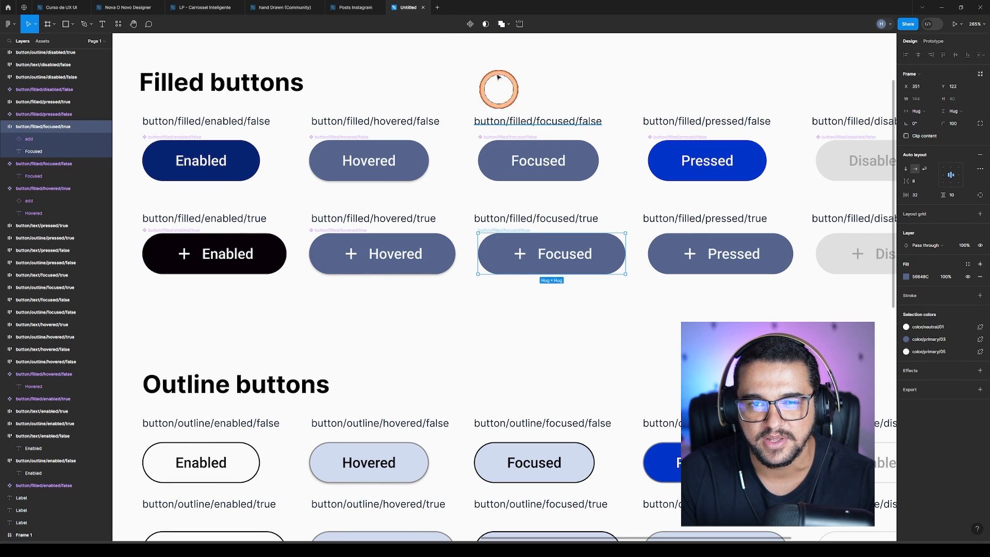
{"action": "left_click", "coordinate": [475, 28]}
{"action": "left_click", "coordinate": [668, 244]}
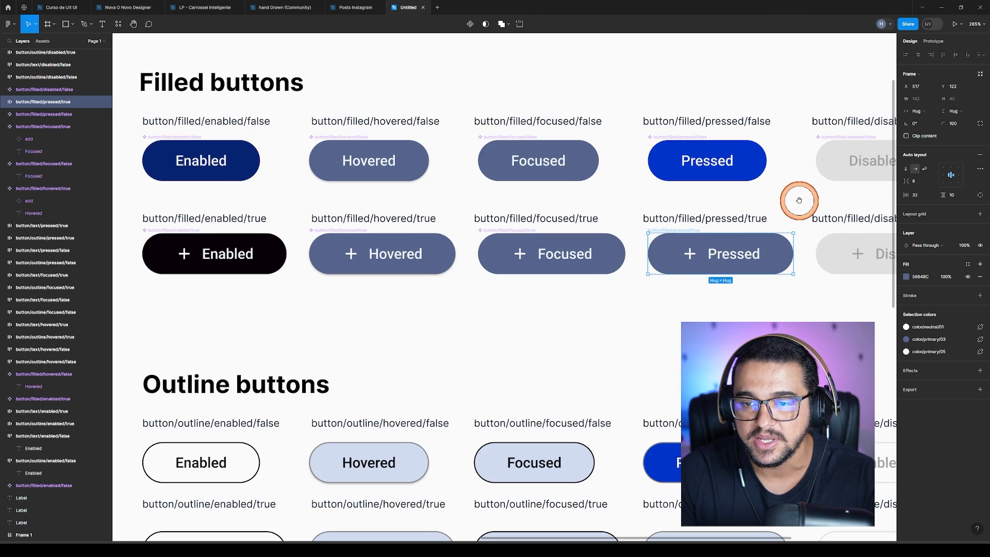
{"action": "left_click_drag", "start_coordinate": [800, 201], "coordinate": [529, 230]}
{"action": "left_click", "coordinate": [469, 24]}
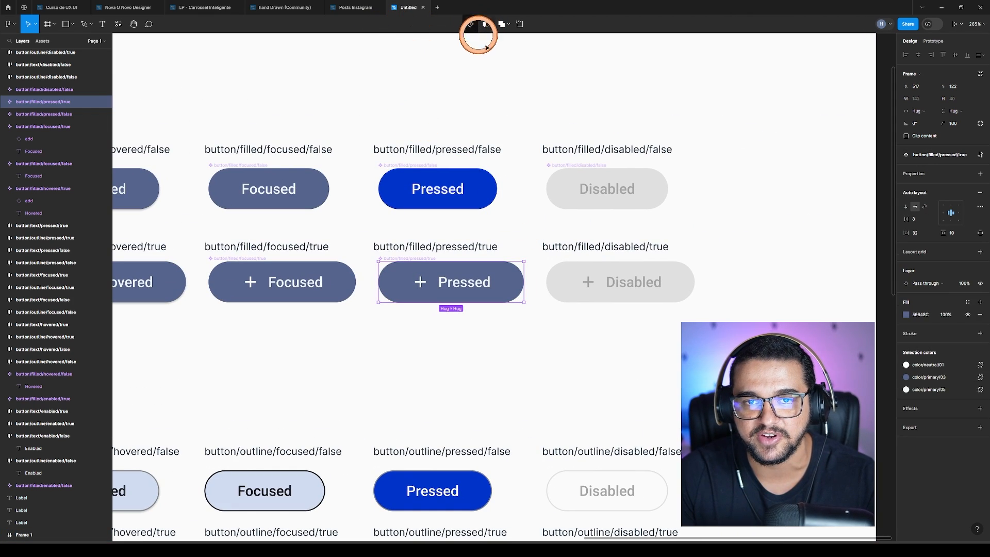
{"action": "left_click", "coordinate": [564, 281]}
{"action": "left_click", "coordinate": [469, 23]}
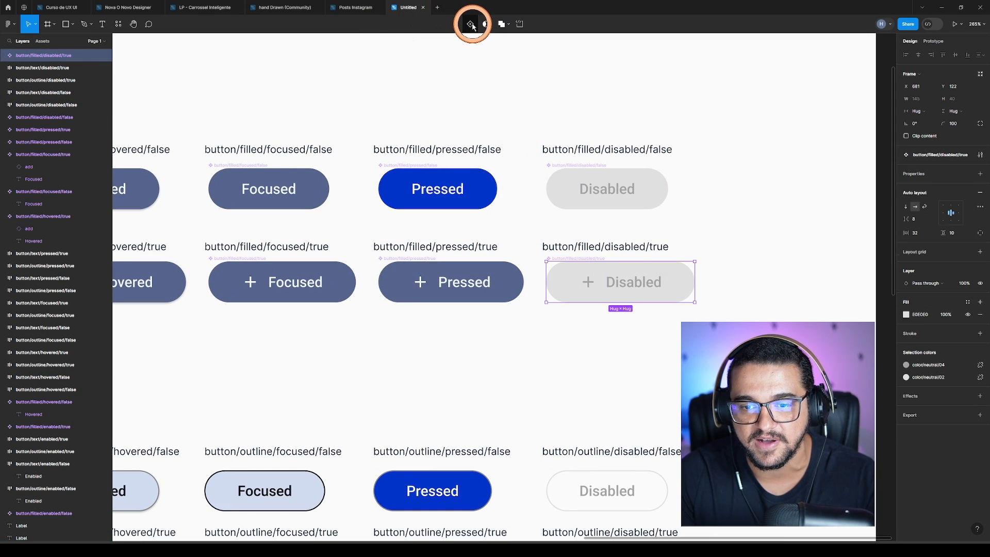
{"action": "left_click", "coordinate": [694, 105]}
- Examine the false and true swap options for the enabled button instance and the state folders within the filled group
{"action": "left_click_drag", "start_coordinate": [217, 232], "coordinate": [496, 248]}
{"action": "left_click_drag", "start_coordinate": [283, 247], "coordinate": [764, 239]}
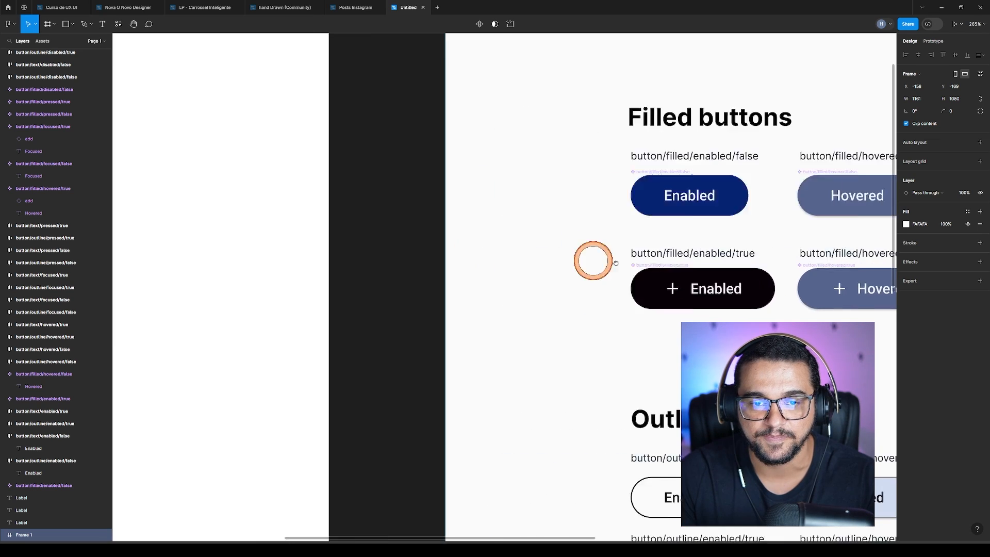
{"action": "left_click_drag", "start_coordinate": [319, 263], "coordinate": [672, 239]}
{"action": "scroll", "coordinate": [463, 224], "scroll_direction": "down", "scroll_amount": 5}
{"action": "scroll", "coordinate": [412, 242], "scroll_direction": "up", "scroll_amount": 3}
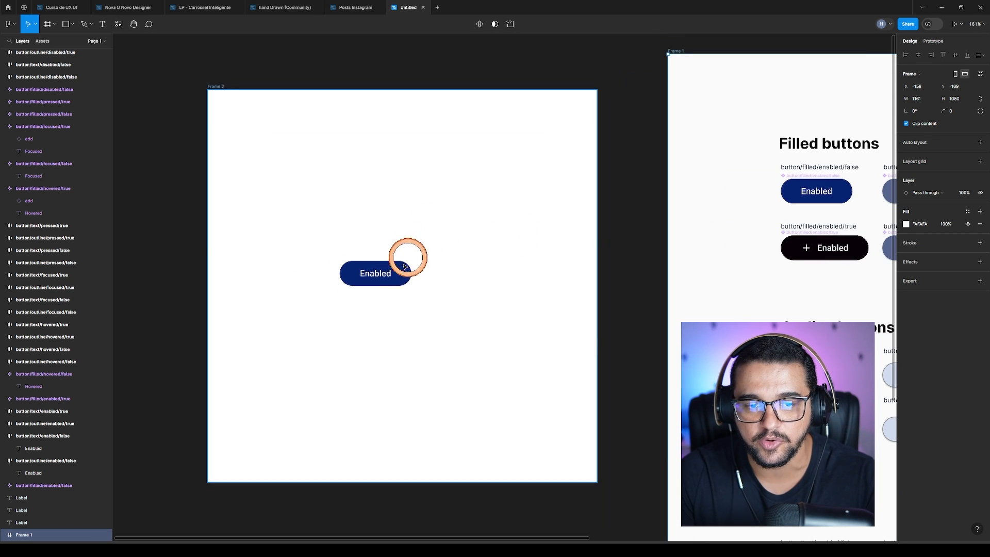
{"action": "left_click", "coordinate": [402, 277]}
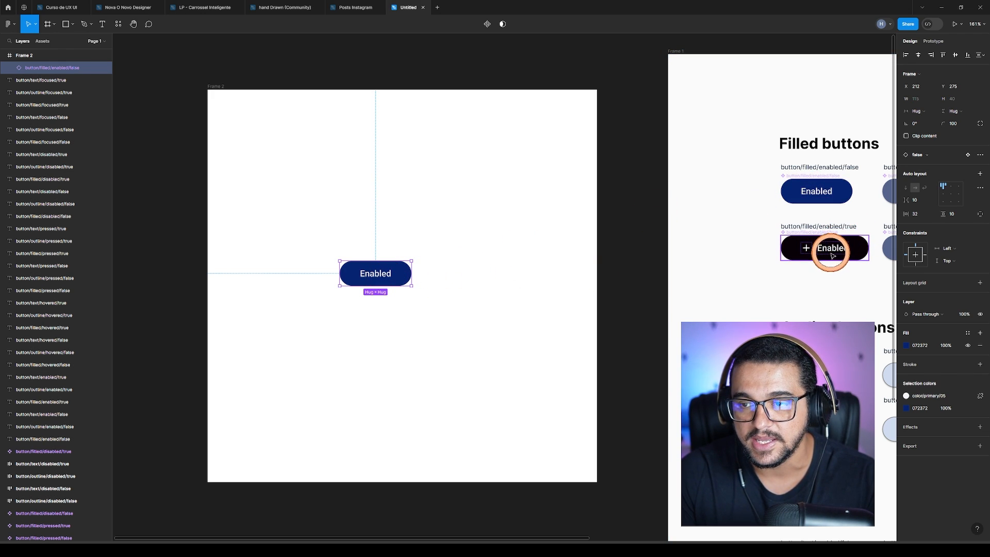
{"action": "left_click", "coordinate": [924, 157]}
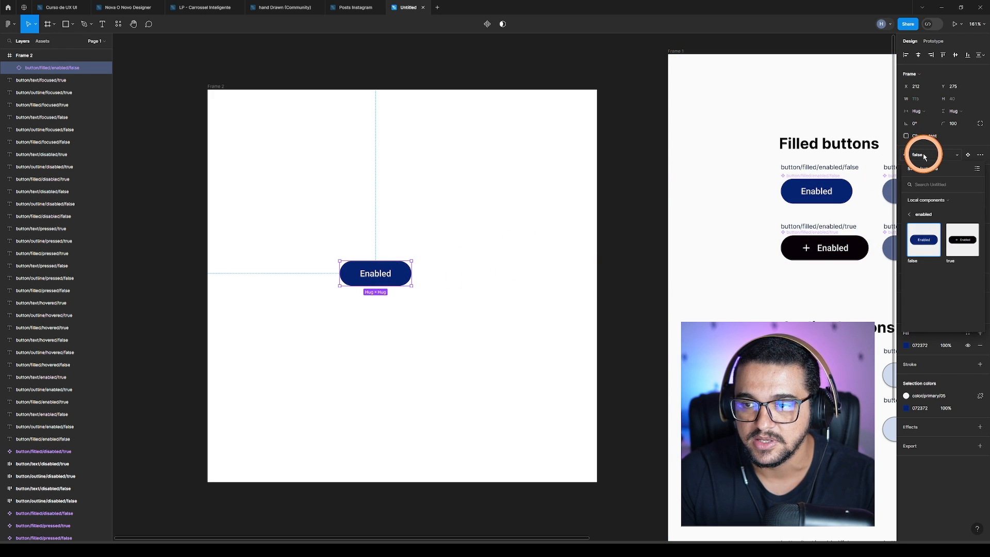
{"action": "left_click", "coordinate": [909, 214]}
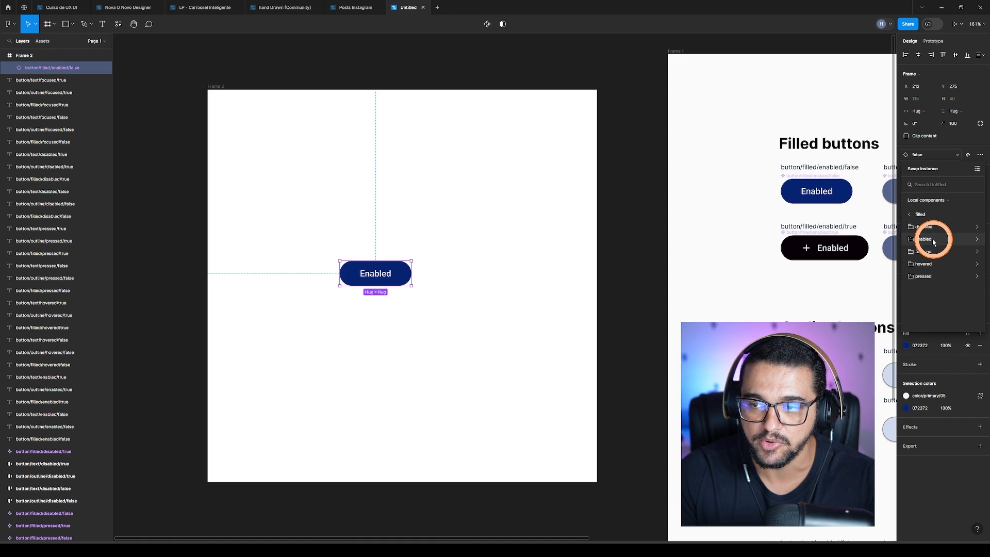
{"action": "left_click", "coordinate": [965, 239]}
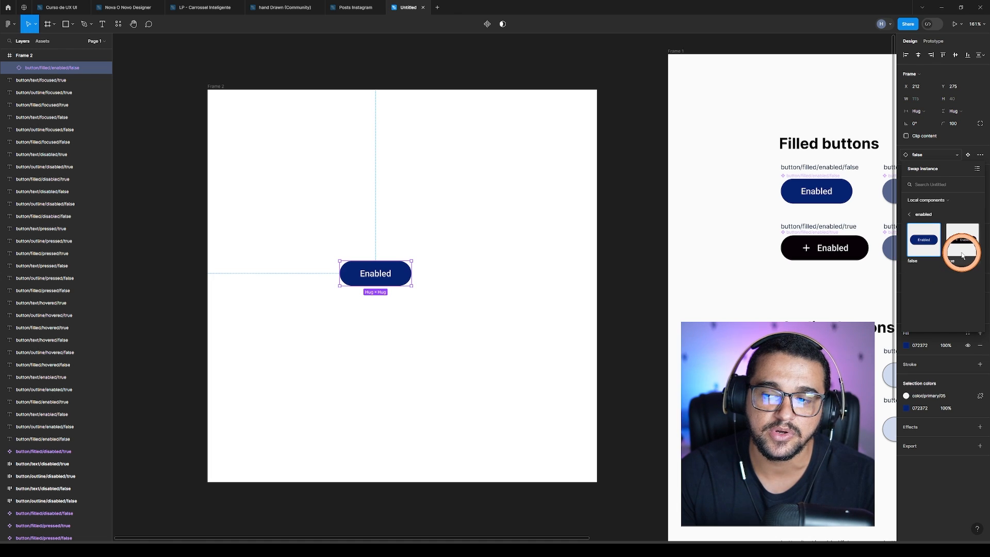
{"action": "scroll", "coordinate": [866, 177], "scroll_direction": "up", "scroll_amount": 5}
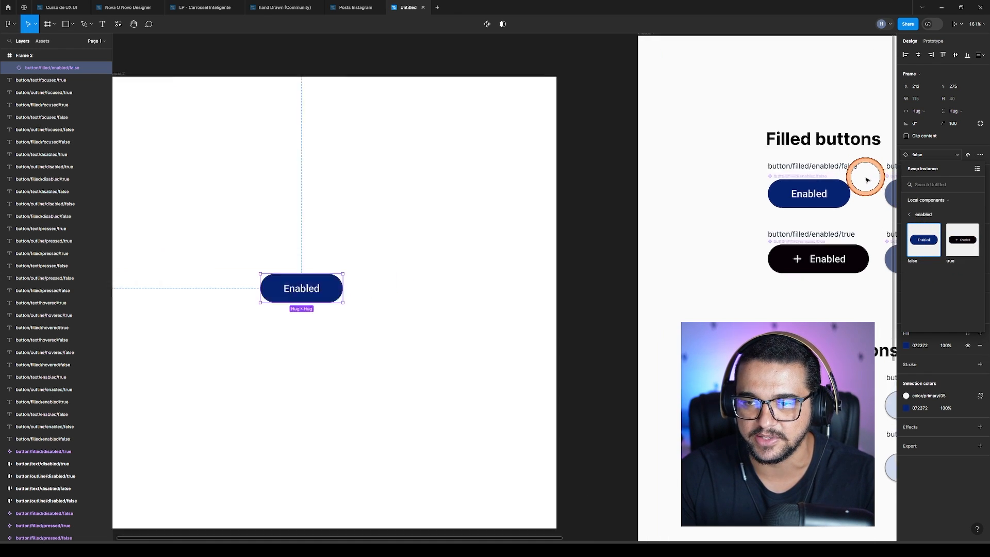
- Examine the false and true endings in the name labels above the two enabled filled buttons
{"action": "double_click", "coordinate": [817, 151]}
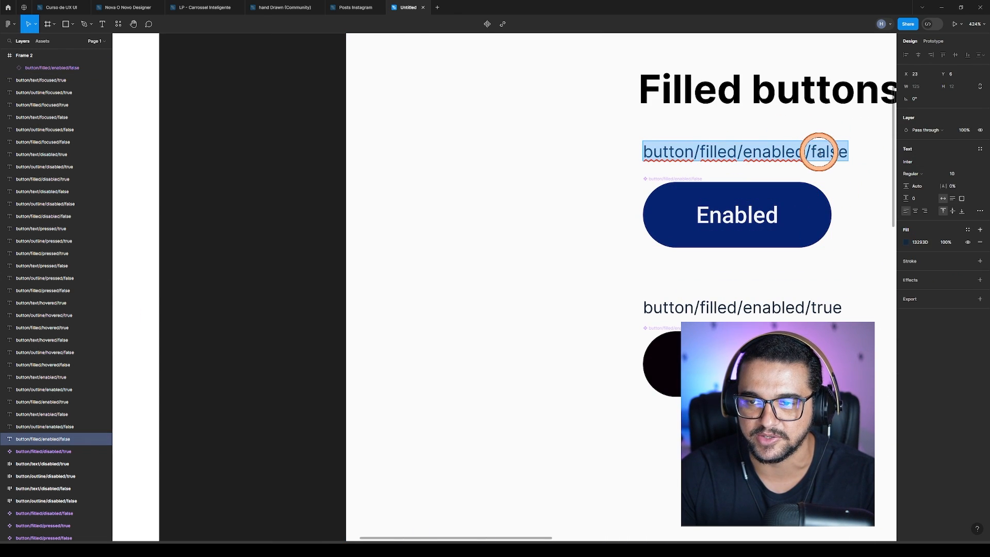
{"action": "left_click", "coordinate": [818, 152]}
{"action": "left_click_drag", "start_coordinate": [812, 151], "coordinate": [831, 152]}
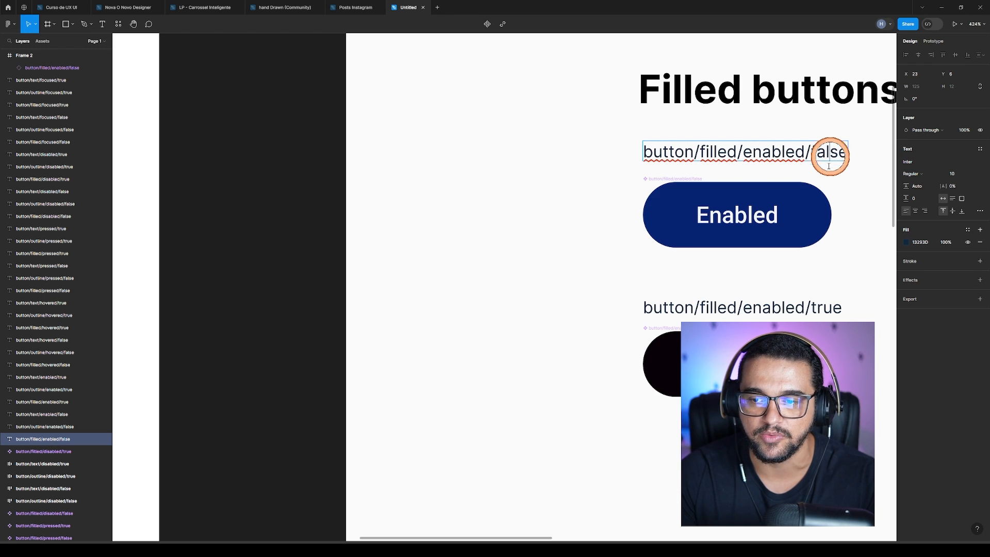
{"action": "double_click", "coordinate": [823, 304]}
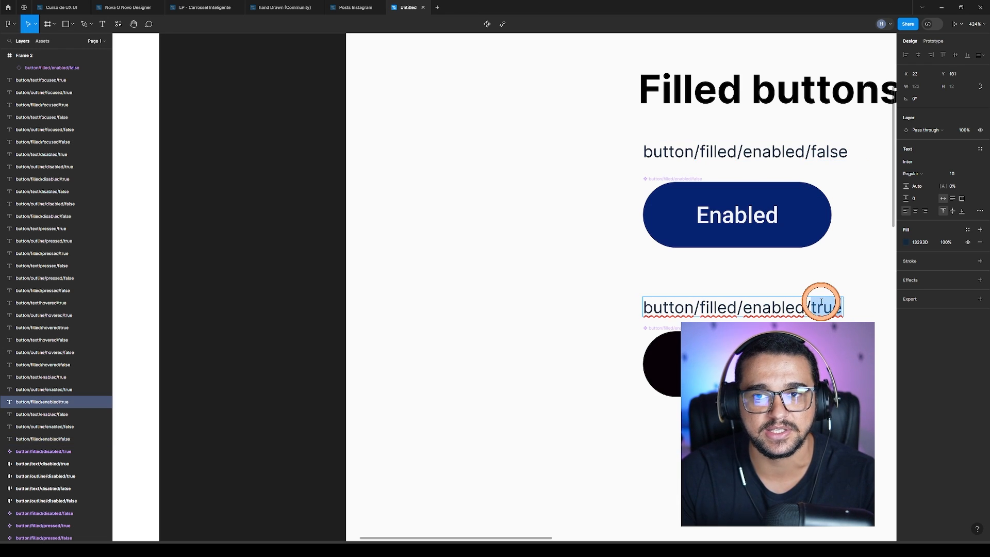
{"action": "key", "text": "Escape"}
{"action": "scroll", "coordinate": [845, 274], "scroll_direction": "down", "scroll_amount": 3}
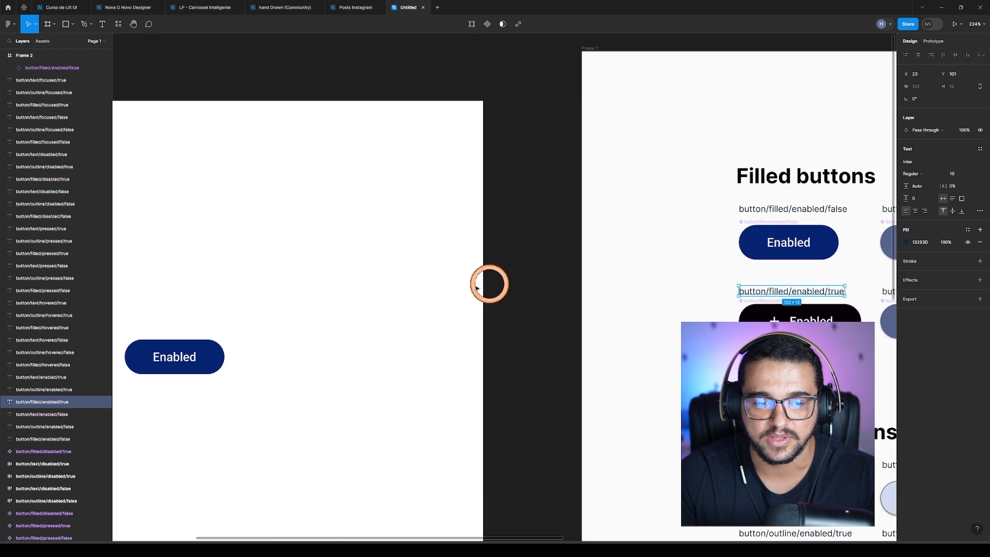
- Swap the enabled button instance in the separate white frame for the true version with the plus icon
{"action": "left_click_drag", "start_coordinate": [293, 331], "coordinate": [291, 295]}
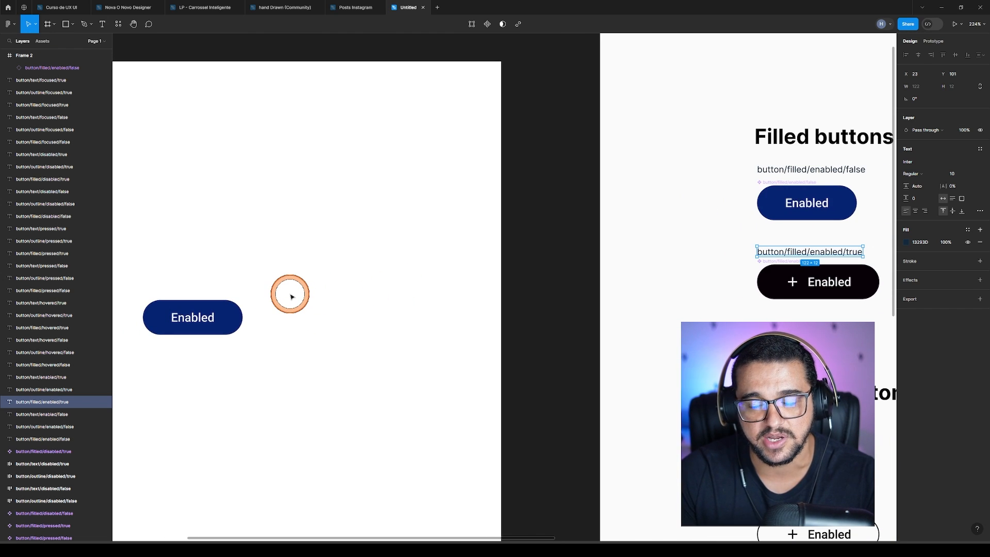
{"action": "scroll", "coordinate": [294, 295], "scroll_direction": "down", "scroll_amount": 1}
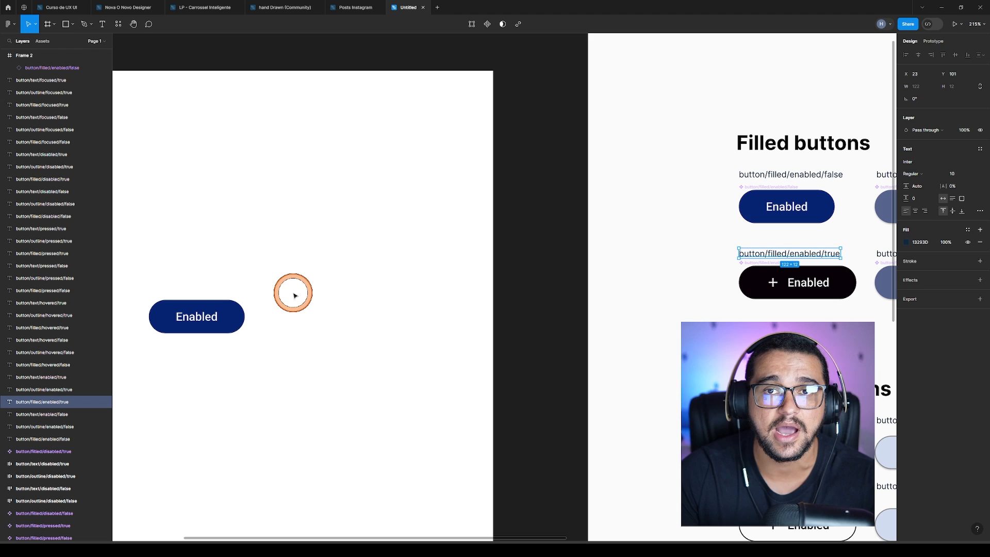
{"action": "left_click", "coordinate": [225, 309]}
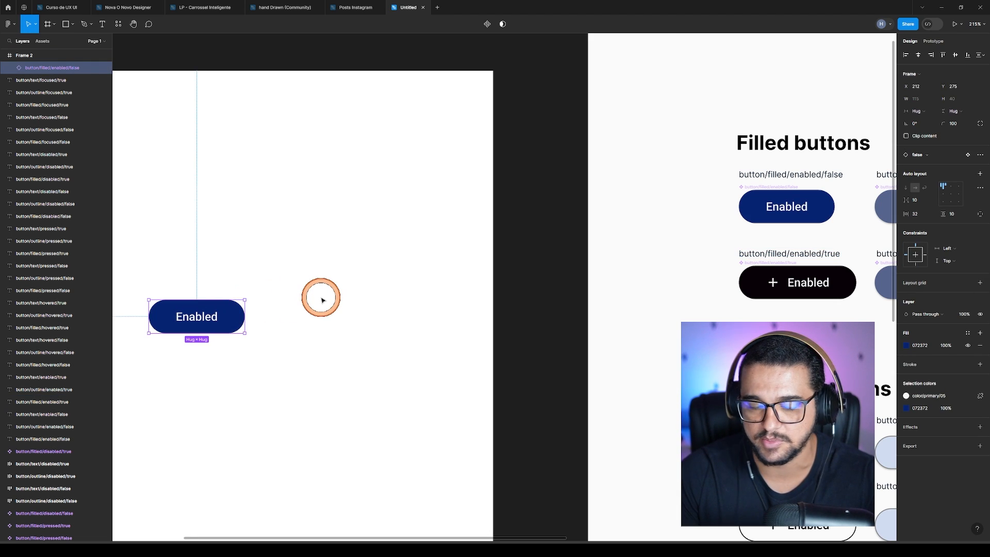
{"action": "left_click_drag", "start_coordinate": [320, 293], "coordinate": [445, 286]}
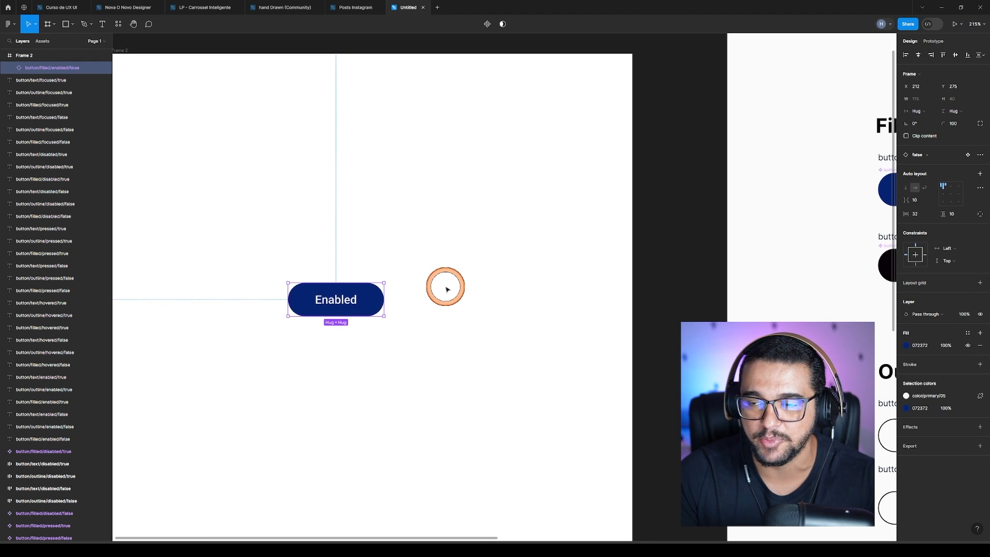
{"action": "left_click", "coordinate": [918, 156]}
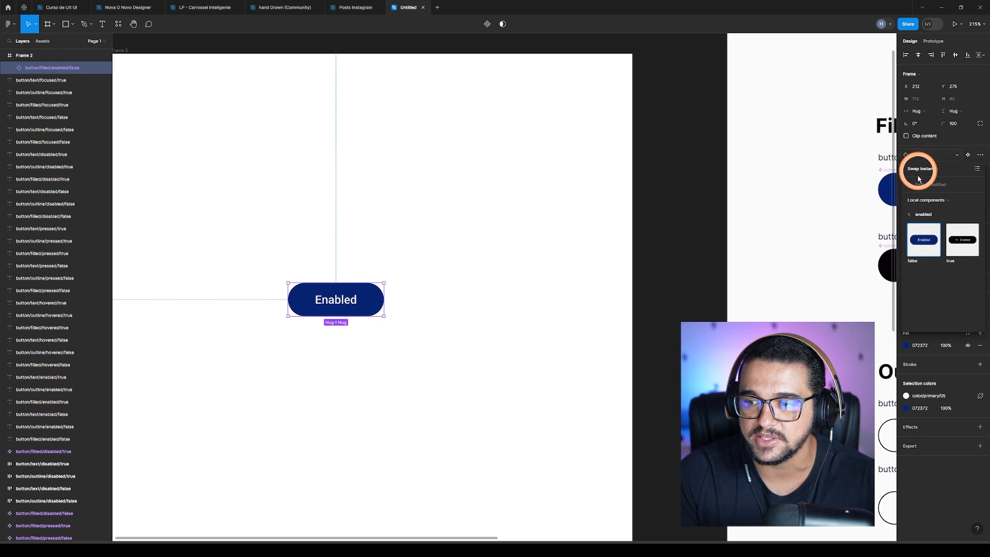
{"action": "left_click", "coordinate": [953, 251]}
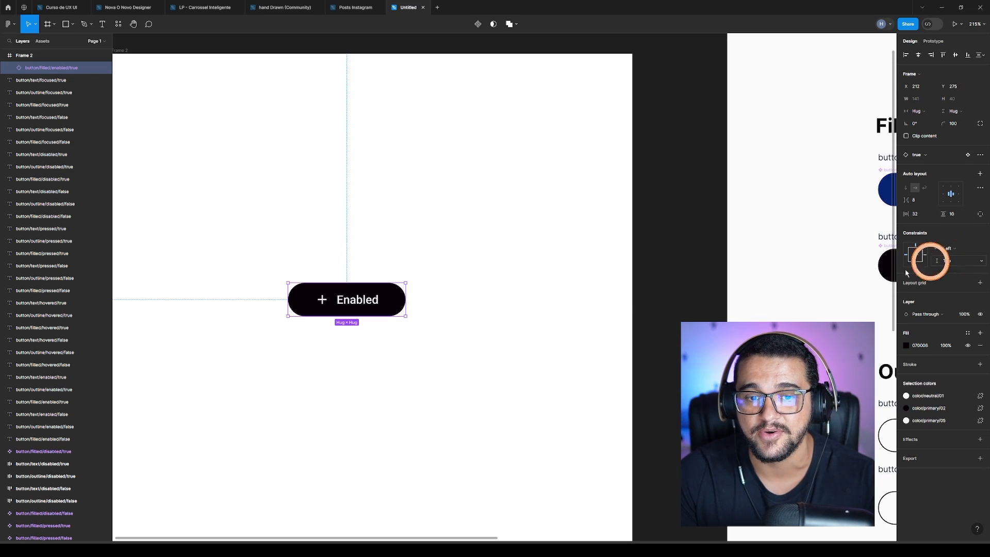
- Turn the enabled, hovered and focused outline buttons without an icon into separate components
{"action": "left_click", "coordinate": [623, 317]}
{"action": "left_click_drag", "start_coordinate": [691, 311], "coordinate": [376, 273]}
{"action": "scroll", "coordinate": [237, 201], "scroll_direction": "down", "scroll_amount": 2}
{"action": "left_click_drag", "start_coordinate": [470, 293], "coordinate": [372, 190]}
{"action": "left_click_drag", "start_coordinate": [639, 310], "coordinate": [554, 235]}
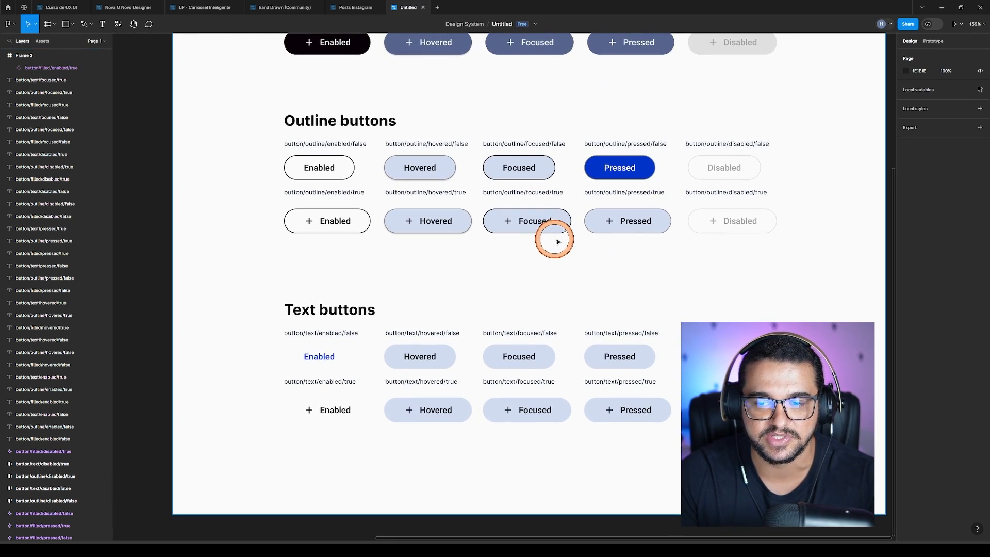
{"action": "scroll", "coordinate": [557, 240], "scroll_direction": "up", "scroll_amount": 3}
{"action": "left_click_drag", "start_coordinate": [654, 287], "coordinate": [633, 281]}
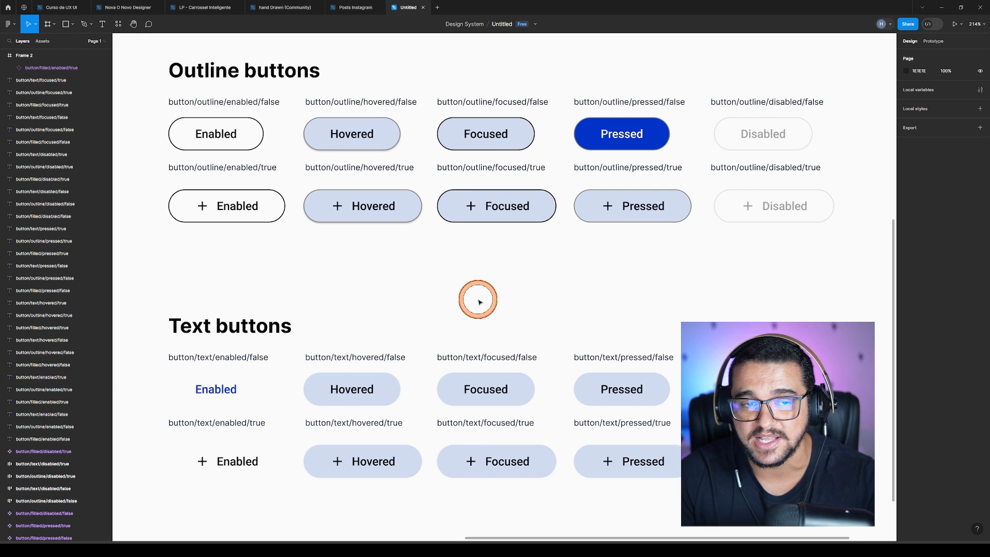
{"action": "scroll", "coordinate": [479, 302], "scroll_direction": "down", "scroll_amount": 5}
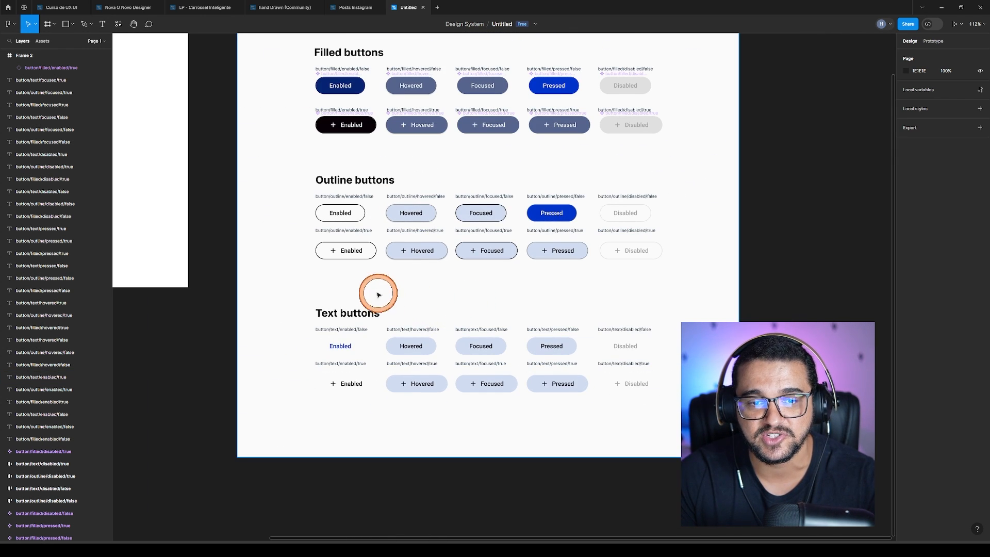
{"action": "scroll", "coordinate": [368, 217], "scroll_direction": "up", "scroll_amount": 1}
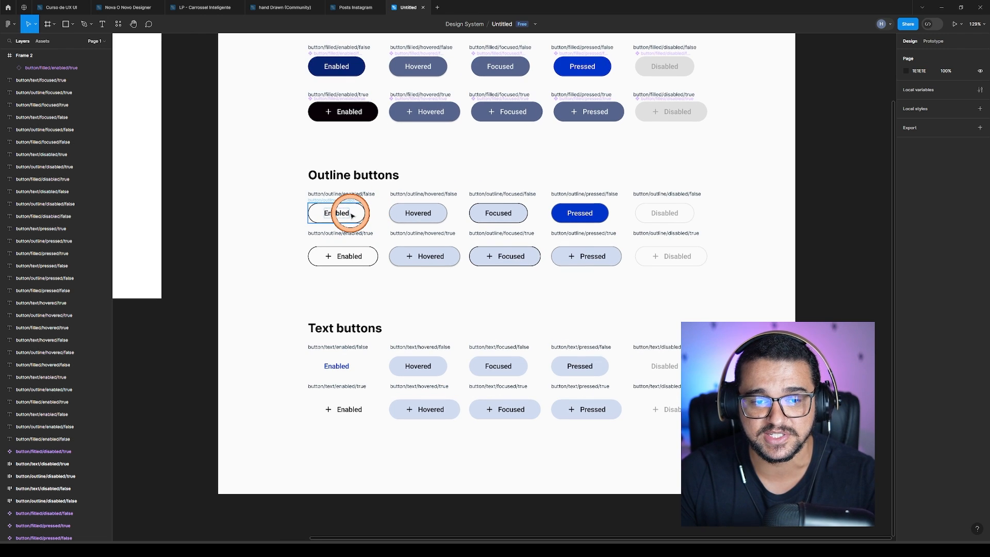
{"action": "left_click", "coordinate": [355, 213]}
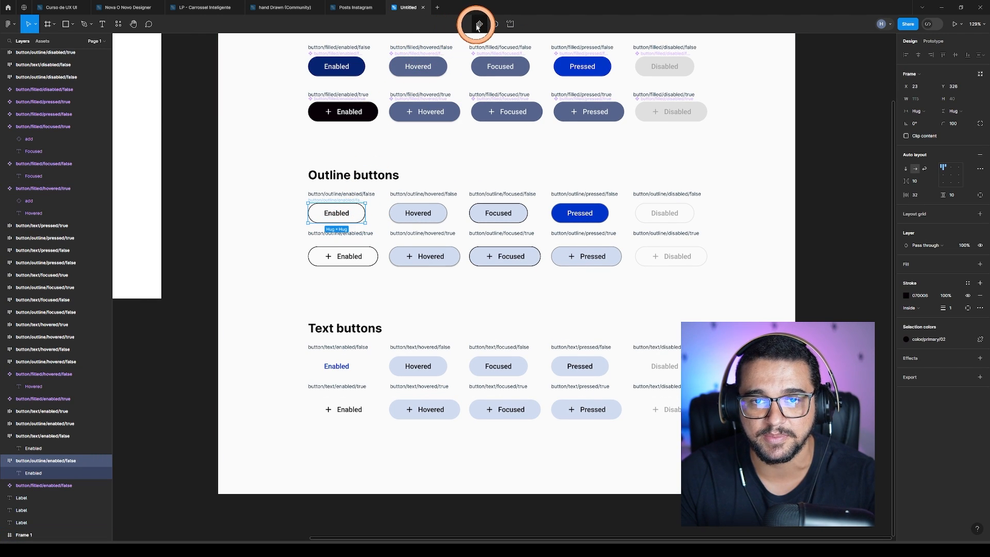
{"action": "left_click", "coordinate": [435, 209]}
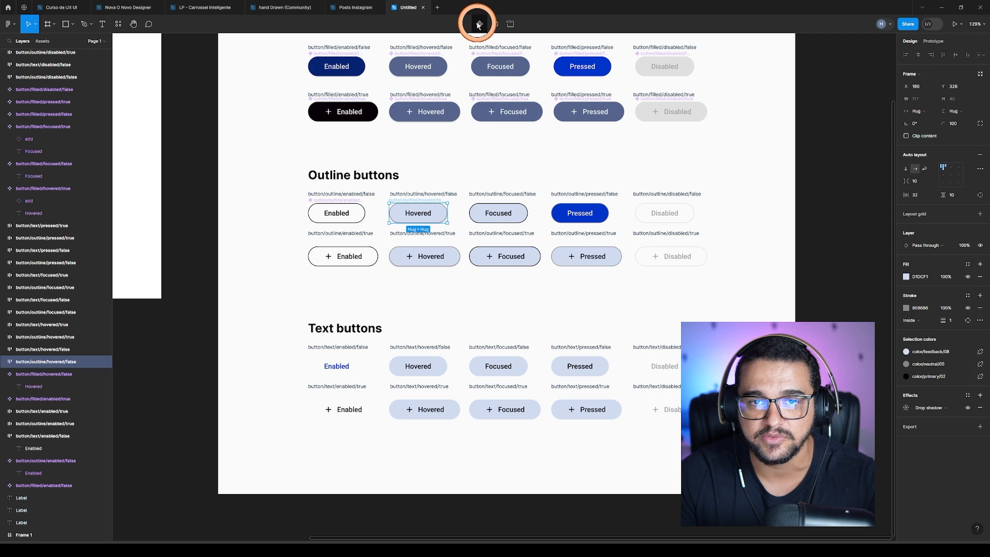
{"action": "double_click", "coordinate": [498, 213]}
{"action": "left_click", "coordinate": [529, 214]}
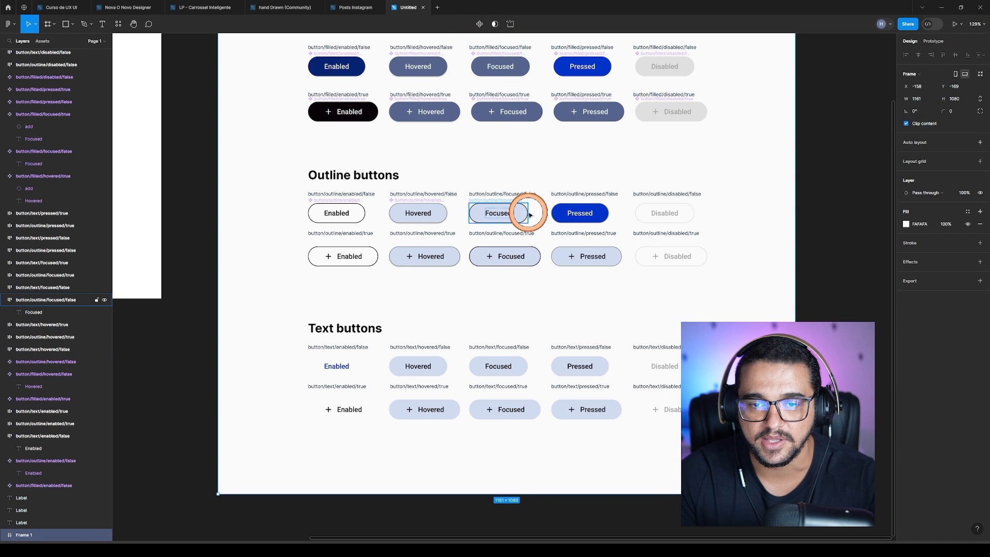
{"action": "left_click", "coordinate": [525, 212]}
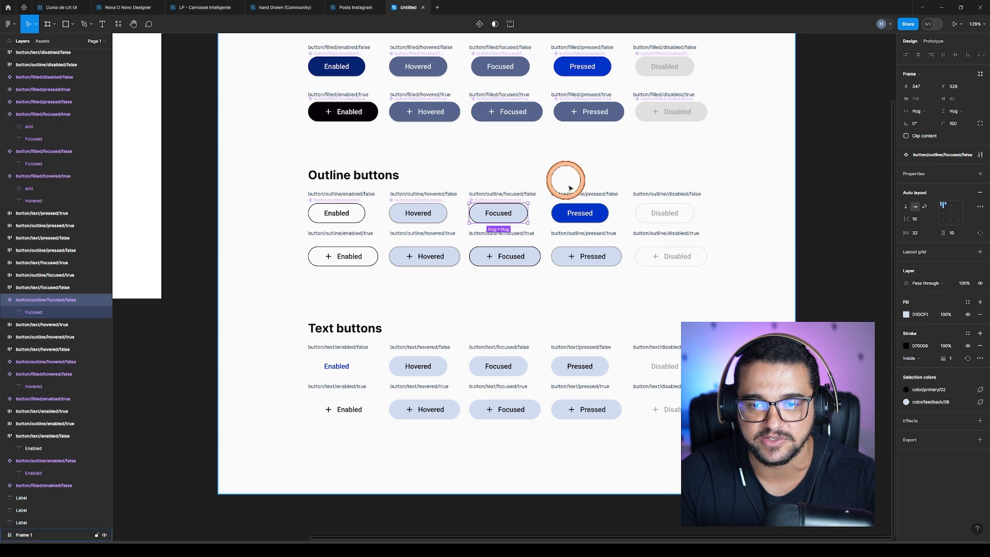
- Turn the remaining outline buttons and all the text buttons, with and without the plus icon, into separate components
{"action": "left_click", "coordinate": [554, 212]}
{"action": "left_click", "coordinate": [722, 265]}
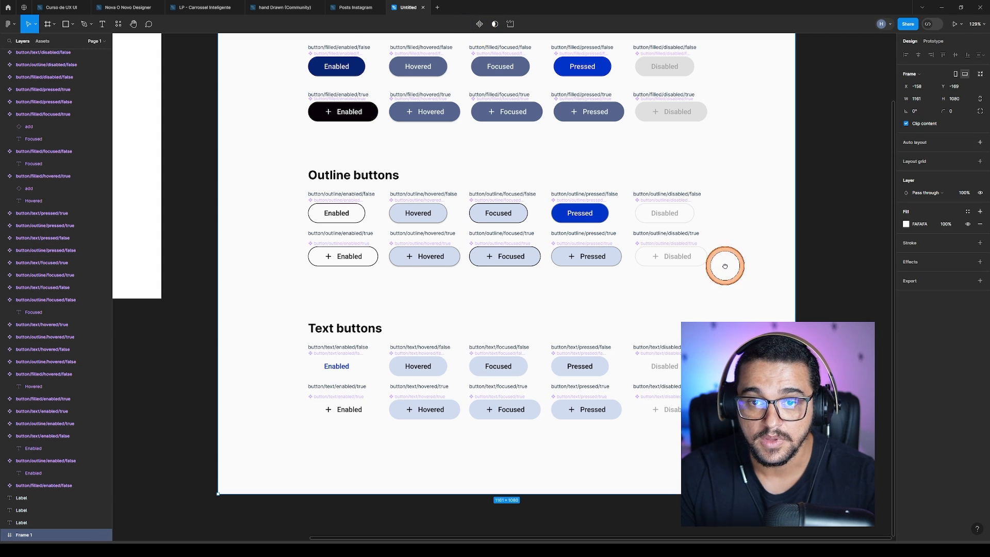
{"action": "scroll", "coordinate": [722, 265], "scroll_direction": "up", "scroll_amount": 3}
{"action": "scroll", "coordinate": [661, 375], "scroll_direction": "down", "scroll_amount": 1}
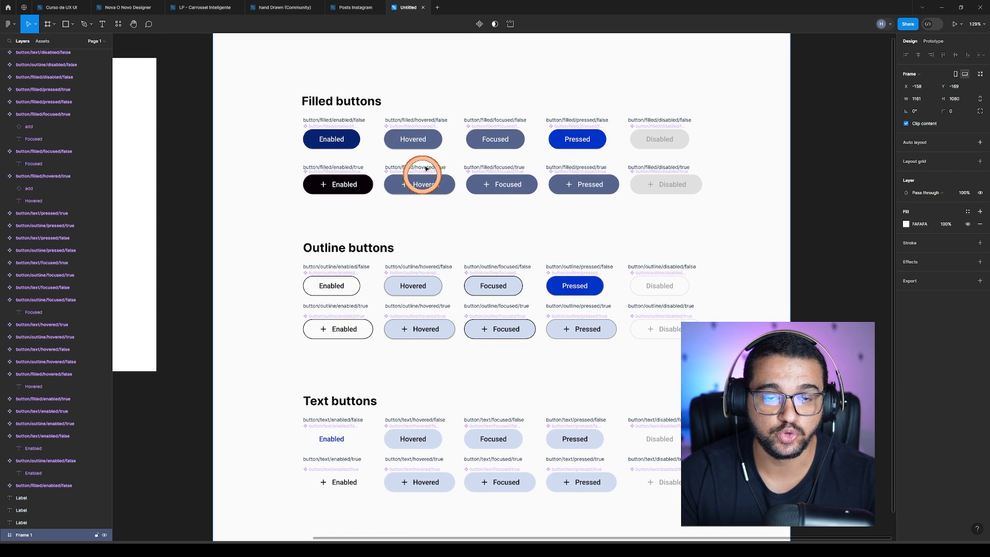
{"action": "left_click", "coordinate": [438, 137]}
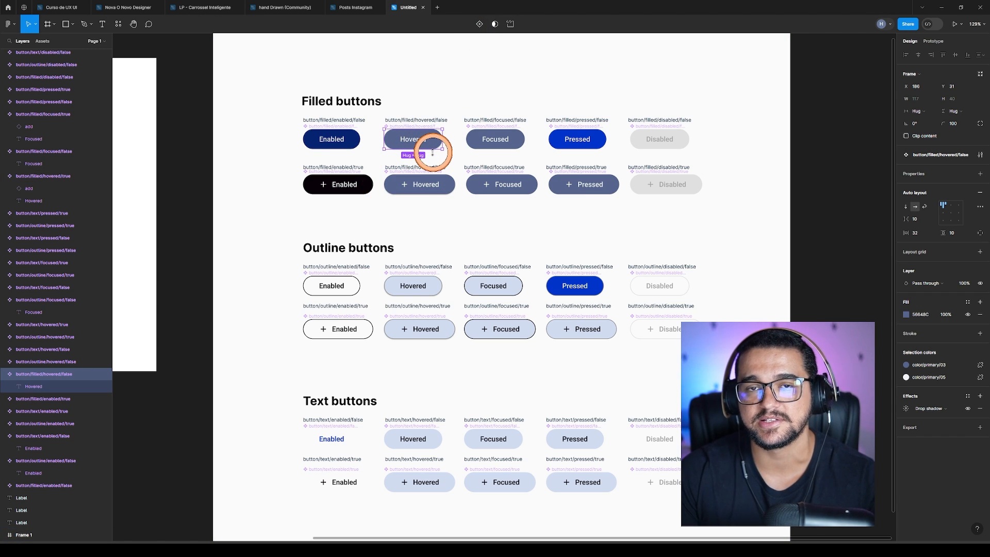
{"action": "left_click", "coordinate": [416, 225]}
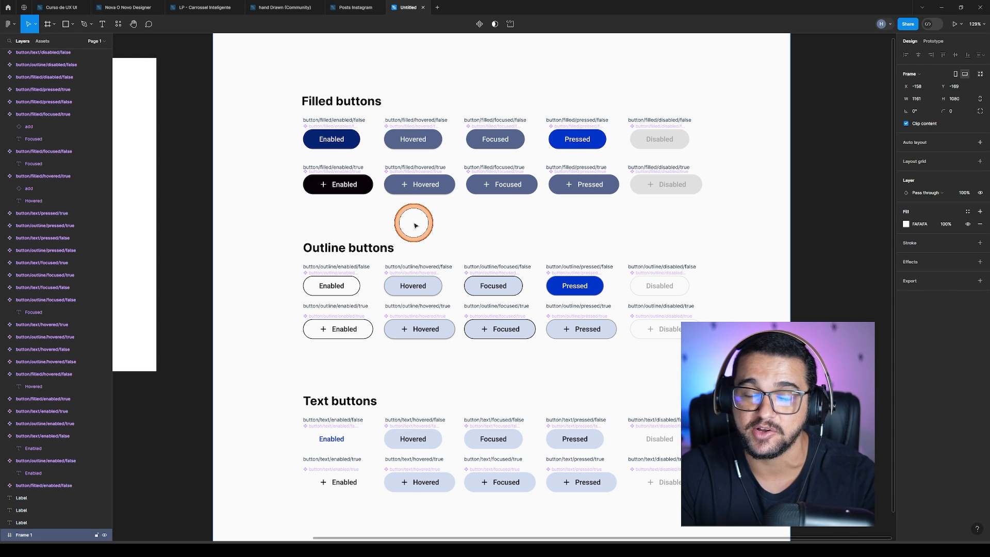
{"action": "scroll", "coordinate": [482, 309], "scroll_direction": "up", "scroll_amount": 5, "text": "ctrl"}
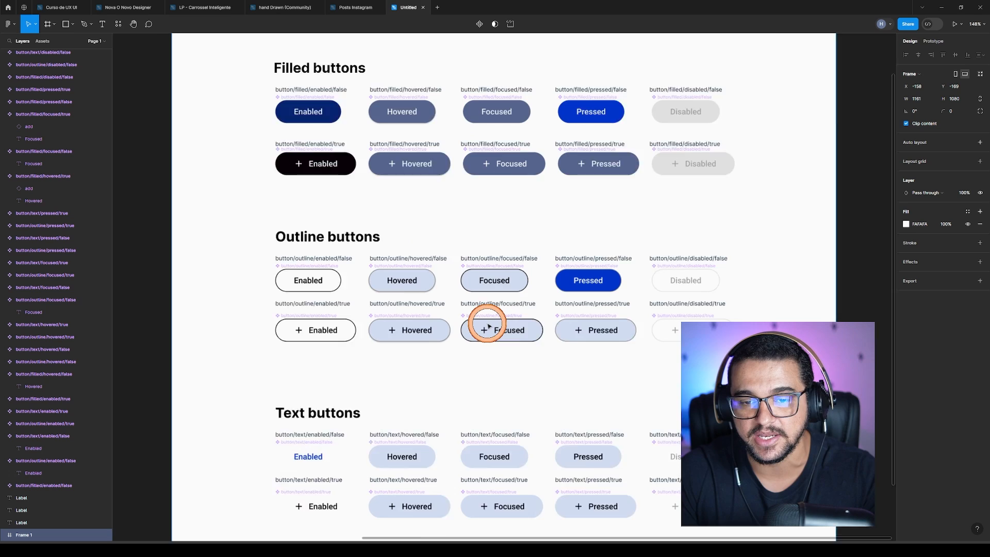
- Examine the swap options for the enabled button instance in the white frame, going back up to the filled, outline and text folders
{"action": "scroll", "coordinate": [481, 163], "scroll_direction": "up", "scroll_amount": 1}
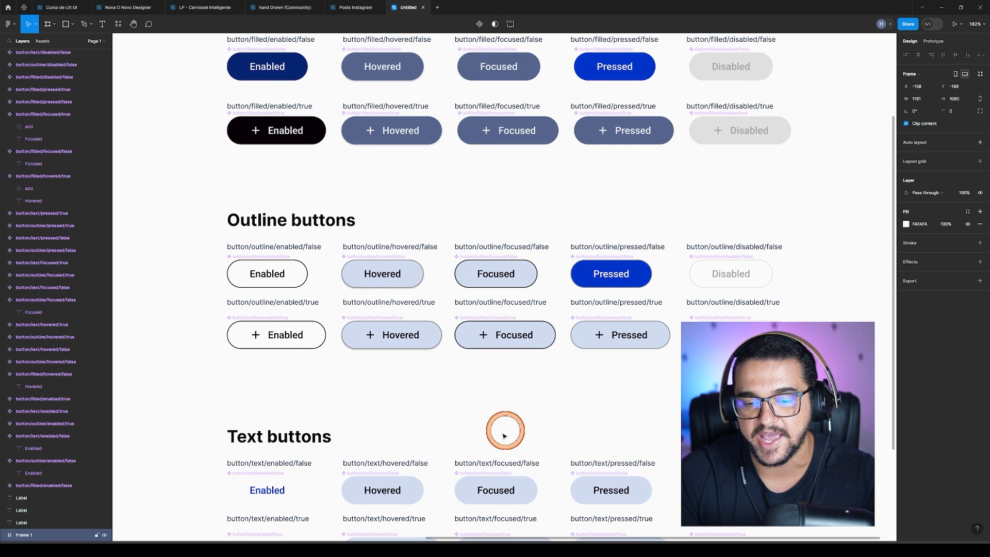
{"action": "scroll", "coordinate": [626, 385], "scroll_direction": "down", "scroll_amount": 6, "text": "ctrl"}
{"action": "scroll", "coordinate": [402, 333], "scroll_direction": "left", "scroll_amount": 3}
{"action": "scroll", "coordinate": [420, 261], "scroll_direction": "up", "scroll_amount": 5, "text": "ctrl"}
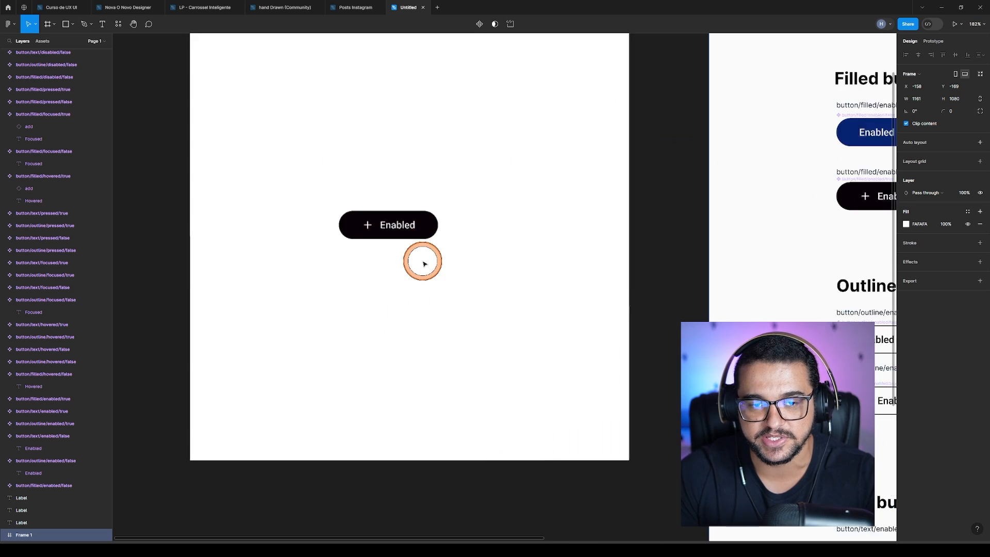
{"action": "left_click", "coordinate": [422, 223]}
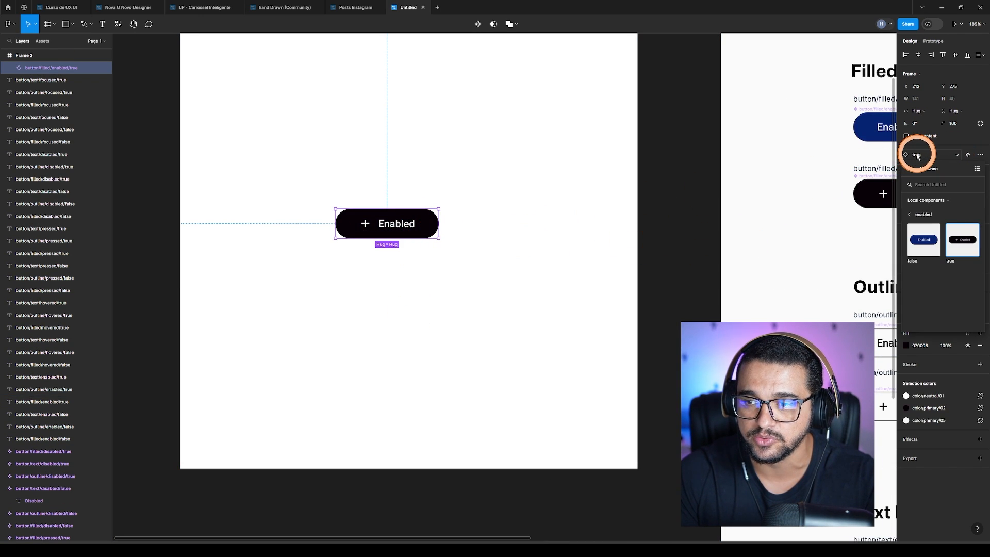
{"action": "left_click", "coordinate": [912, 214]}
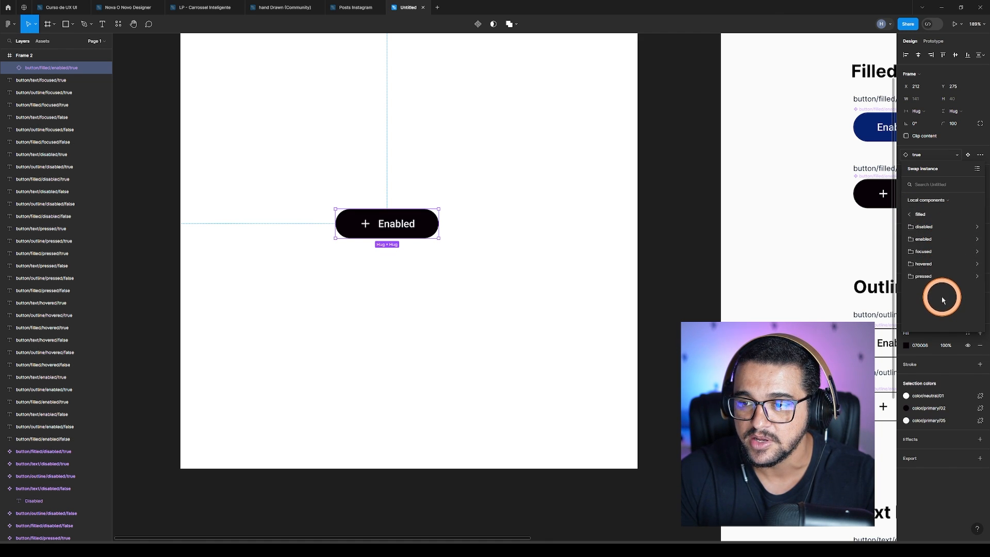
{"action": "left_click", "coordinate": [915, 214]}
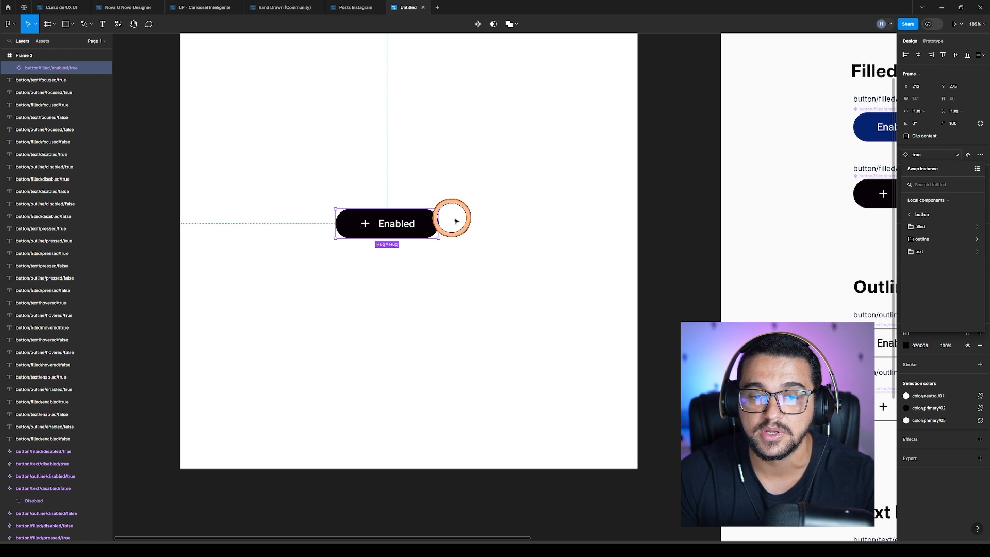
- Duplicate the enabled button instance beside the original and change the copy's label to "adicionar ao carrinho"
{"action": "left_click_drag", "start_coordinate": [419, 220], "coordinate": [536, 225]}
{"action": "left_click", "coordinate": [475, 292]}
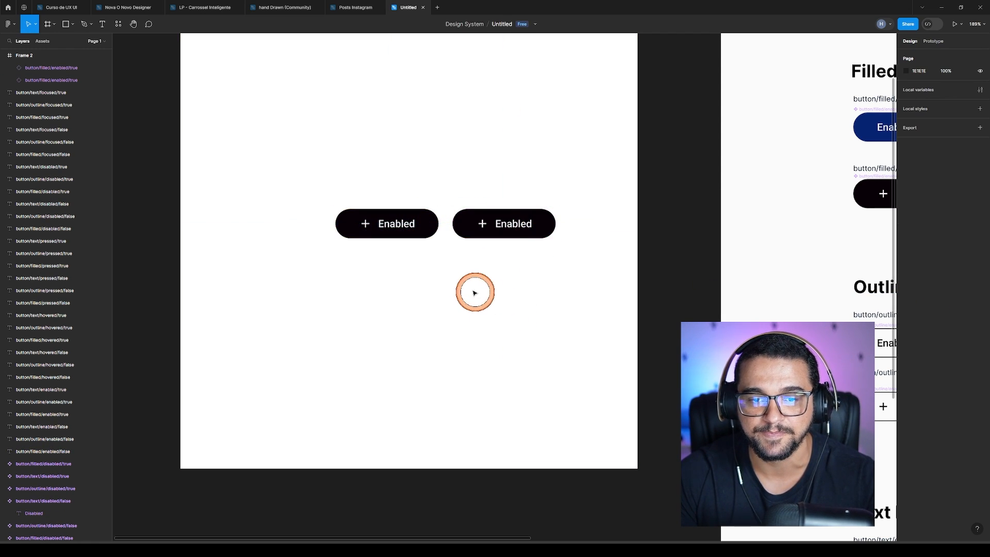
{"action": "left_click", "coordinate": [509, 226]}
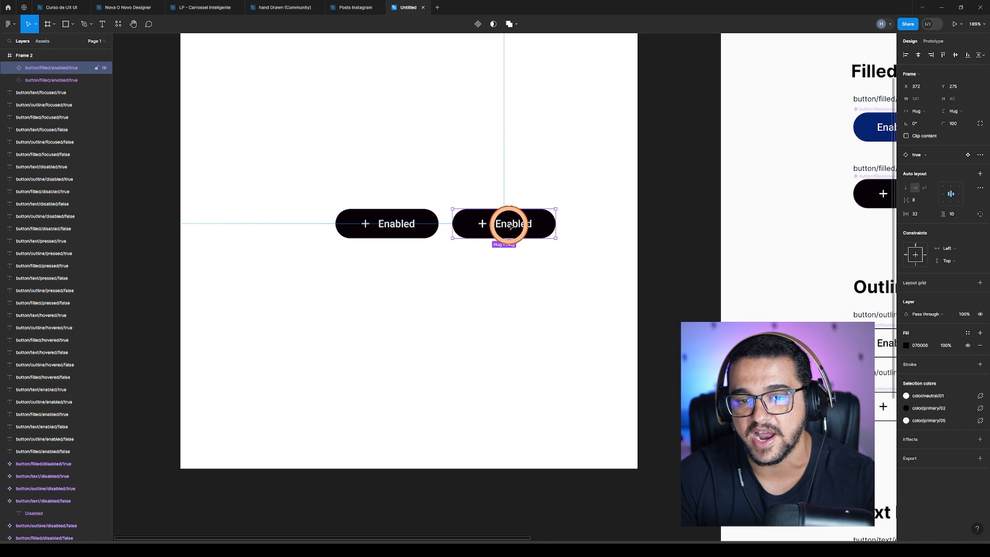
{"action": "key", "text": "t"}
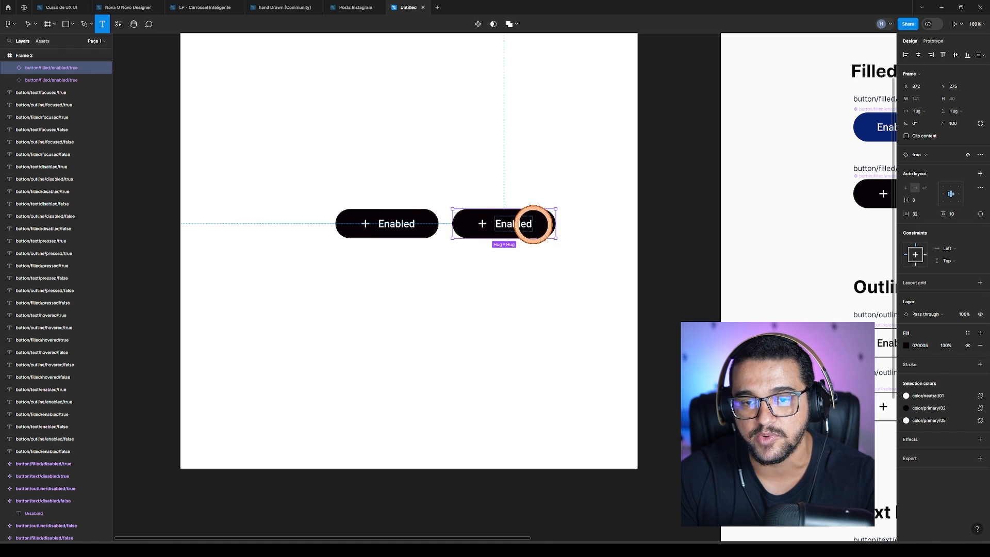
{"action": "double_click", "coordinate": [522, 225]}
{"action": "type", "text": "a"}
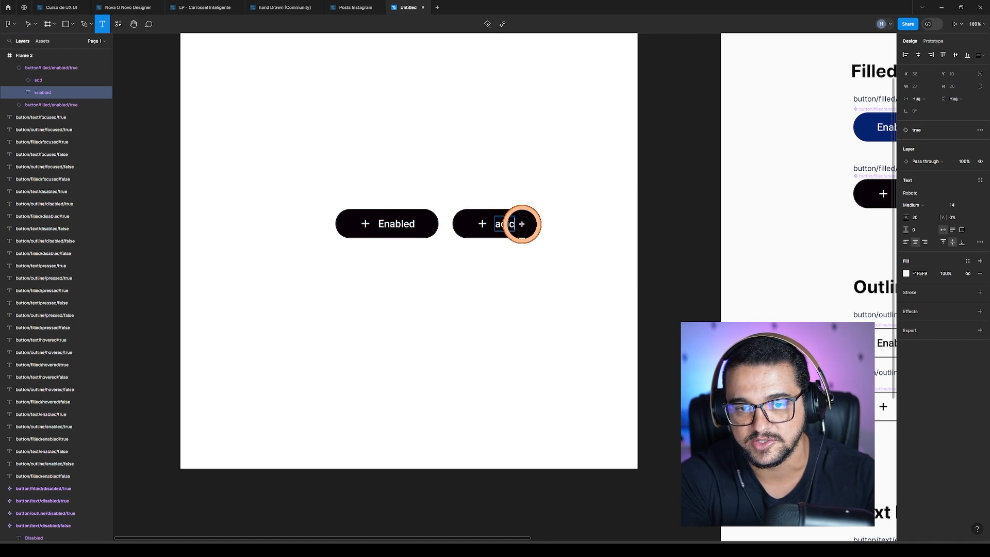
{"action": "type", "text": "dicionar ao carrin"}
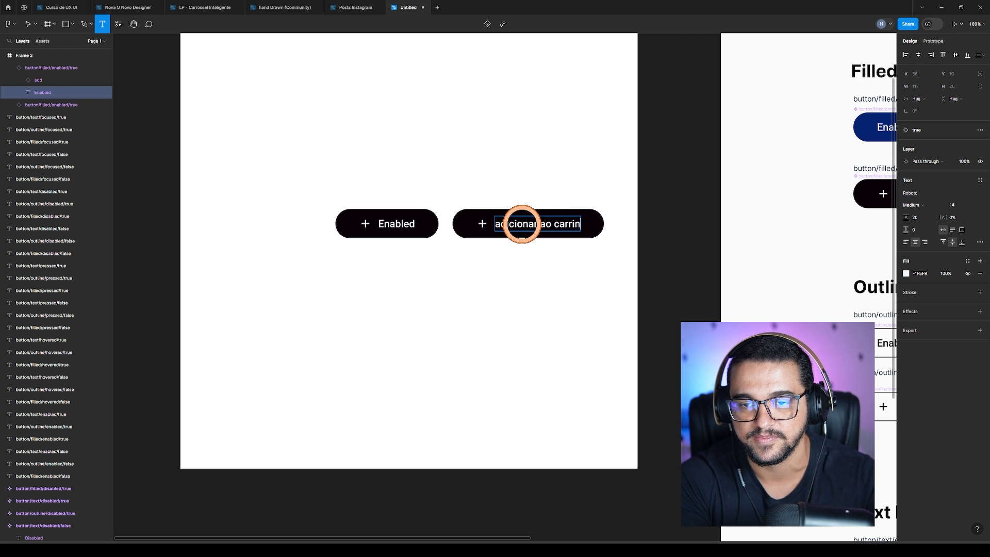
{"action": "type", "text": "ho"}
{"action": "left_click", "coordinate": [496, 299]}
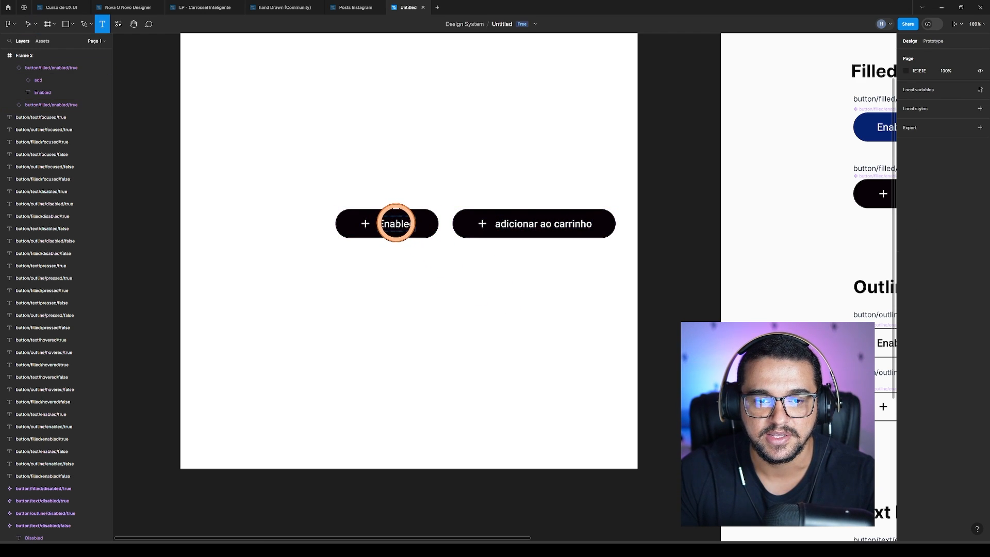
- Change the original button instance's label to "voltar"
{"action": "double_click", "coordinate": [396, 223]}
{"action": "type", "text": "V"}
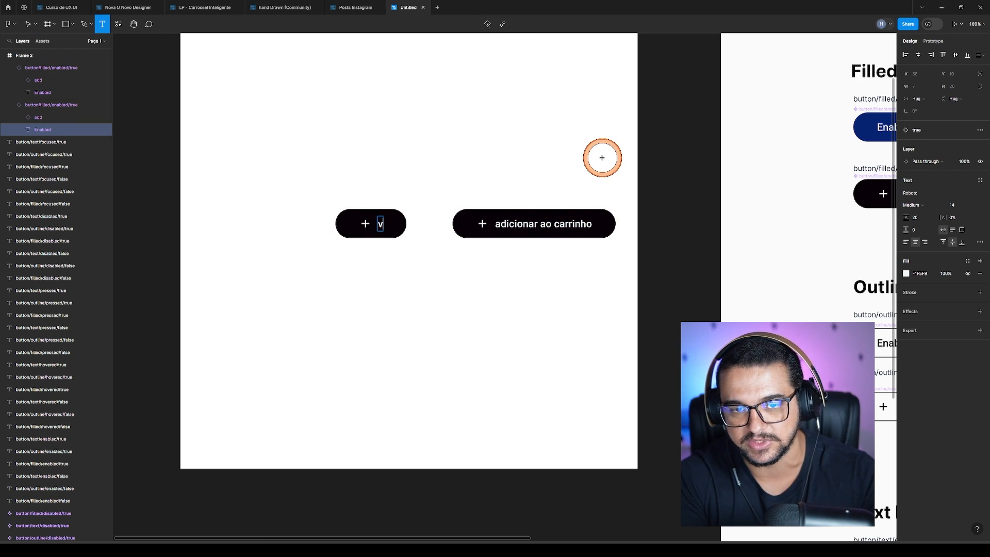
{"action": "type", "text": "oltar"}
{"action": "key", "text": "Escape"}
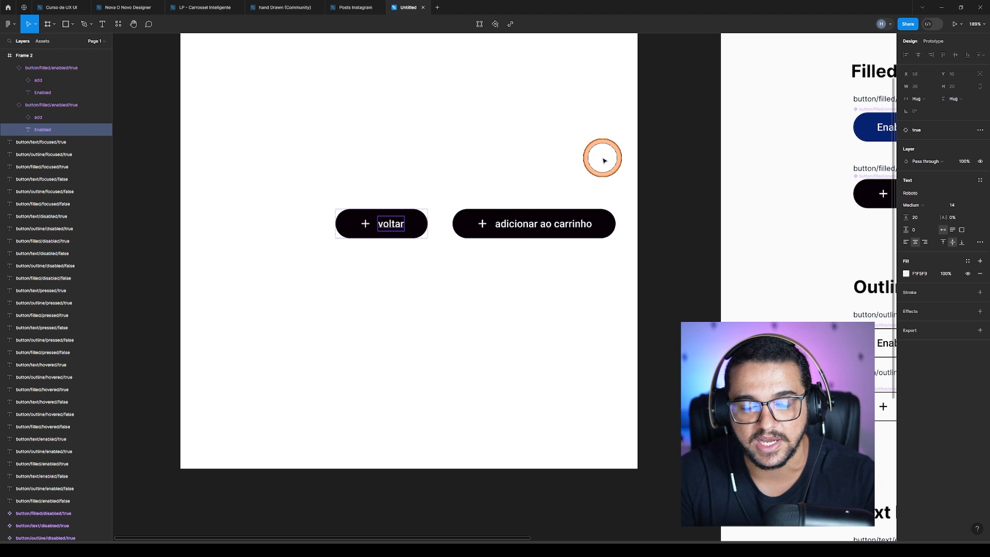
- Swap the "voltar" instance for the false version without an icon and move the "adicionar ao carrinho" button closer to it
{"action": "left_click", "coordinate": [411, 230]}
{"action": "left_click", "coordinate": [367, 234]}
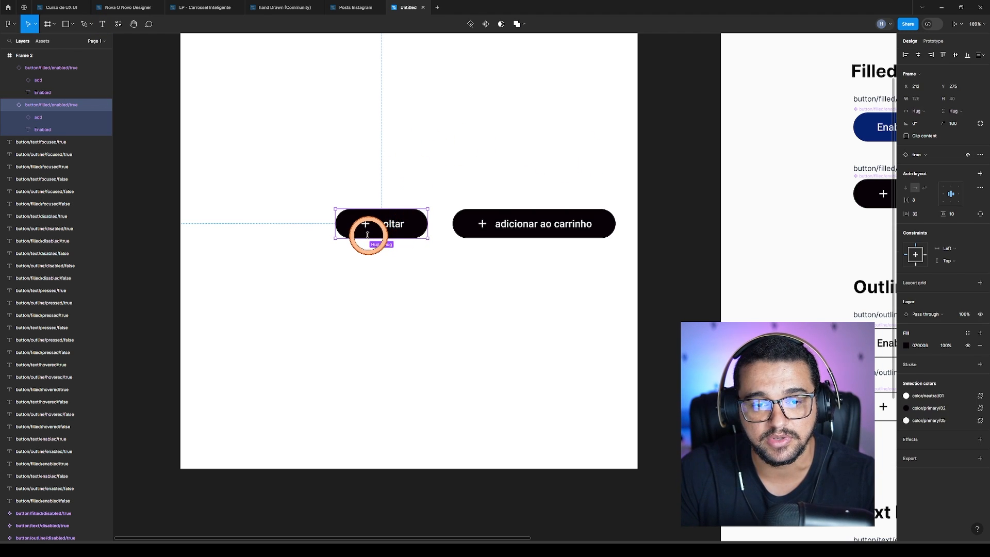
{"action": "left_click", "coordinate": [914, 154]}
{"action": "left_click", "coordinate": [925, 240]}
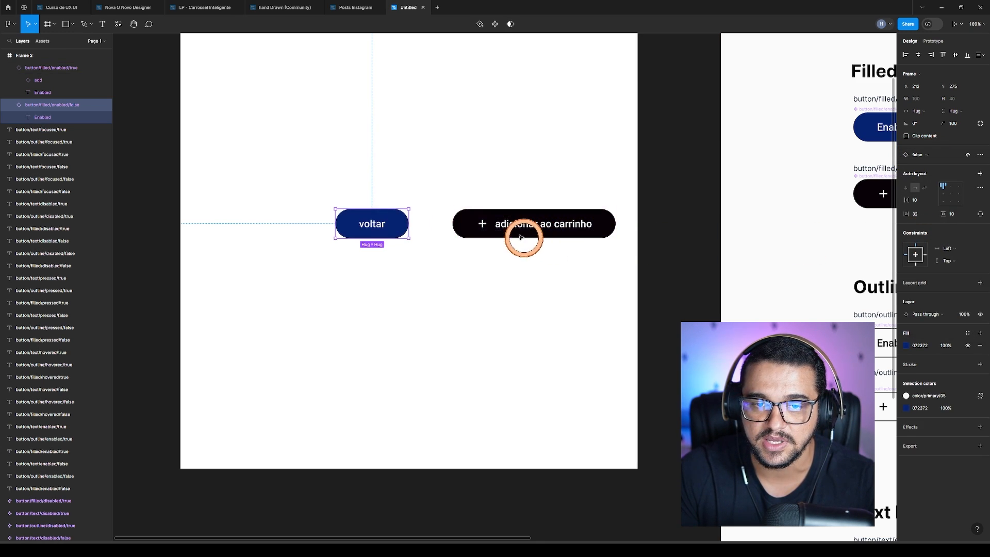
{"action": "left_click_drag", "start_coordinate": [475, 215], "coordinate": [447, 214]}
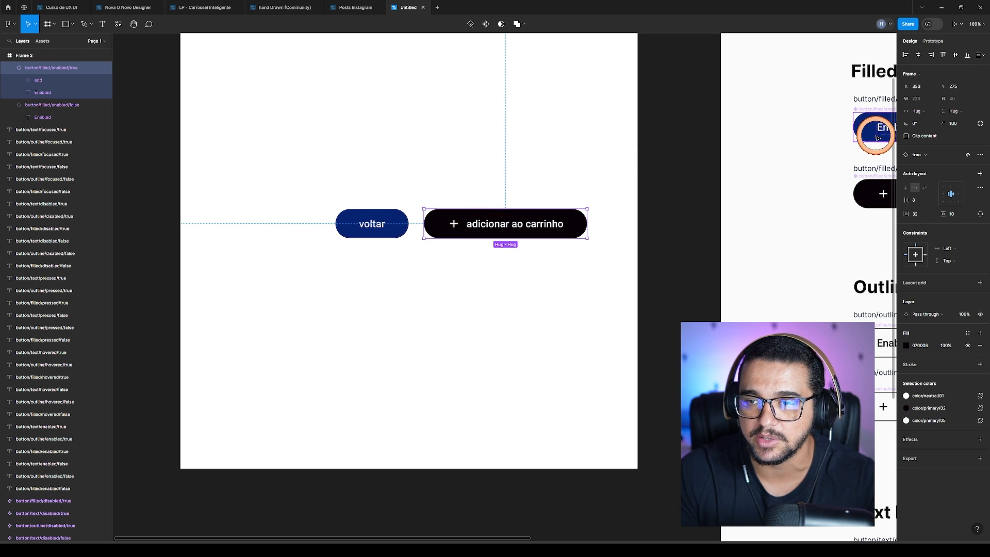
- Recolor the button/filled/enabled/false component's fill to 070006, sampled from the enabled button with the plus icon
{"action": "scroll", "coordinate": [563, 199], "scroll_direction": "right", "scroll_amount": 5}
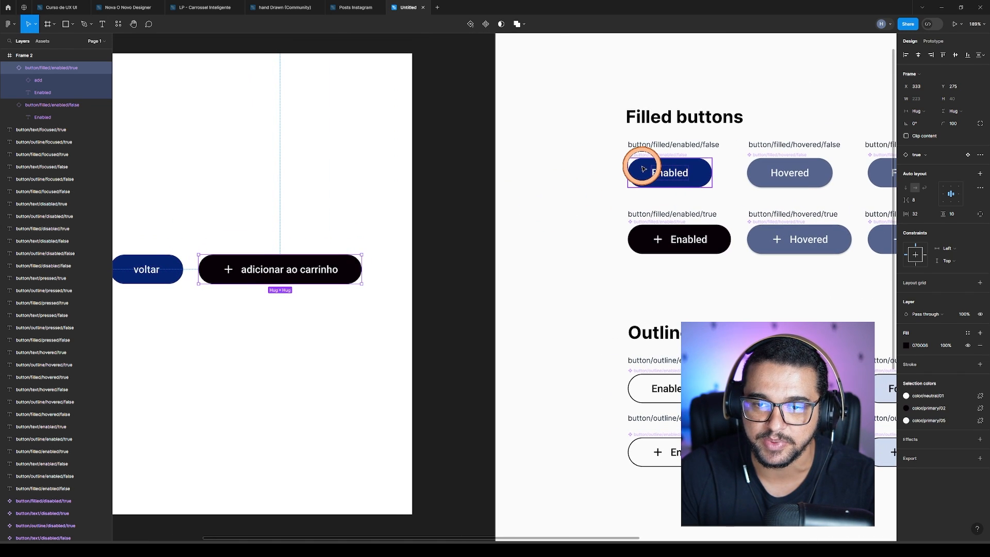
{"action": "left_click", "coordinate": [641, 169]}
{"action": "key", "text": "i"}
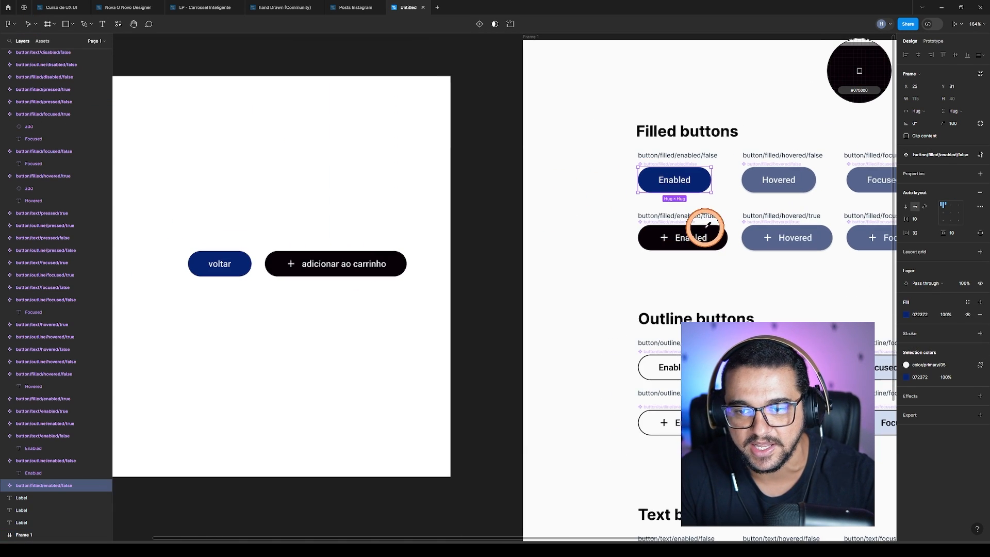
{"action": "scroll", "coordinate": [703, 224], "scroll_direction": "down", "scroll_amount": 2}
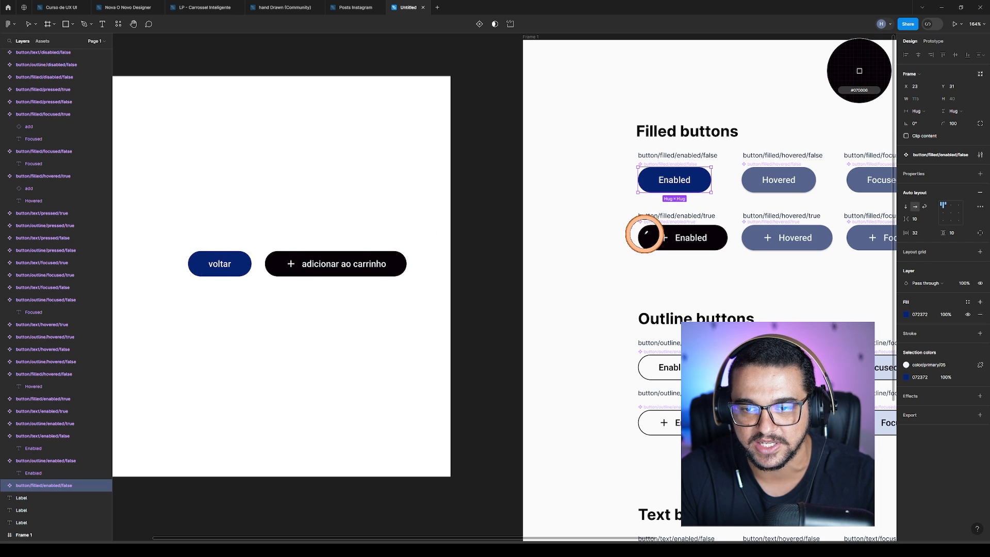
{"action": "left_click", "coordinate": [644, 235]}
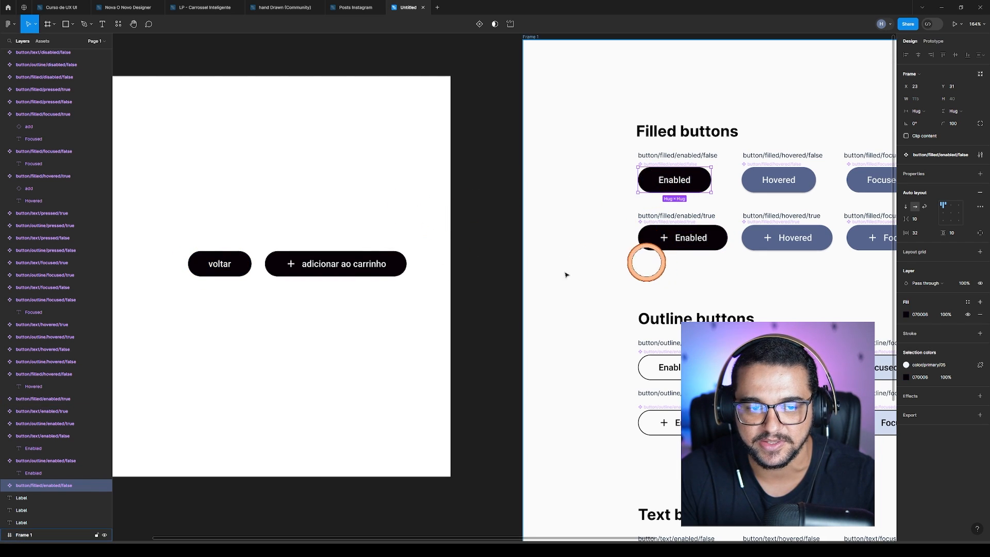
{"action": "left_click", "coordinate": [360, 256]}
{"action": "left_click", "coordinate": [329, 219]}
- Swap the "voltar" instance for the outline, enabled, false component
{"action": "scroll", "coordinate": [216, 296], "scroll_direction": "up", "scroll_amount": 3}
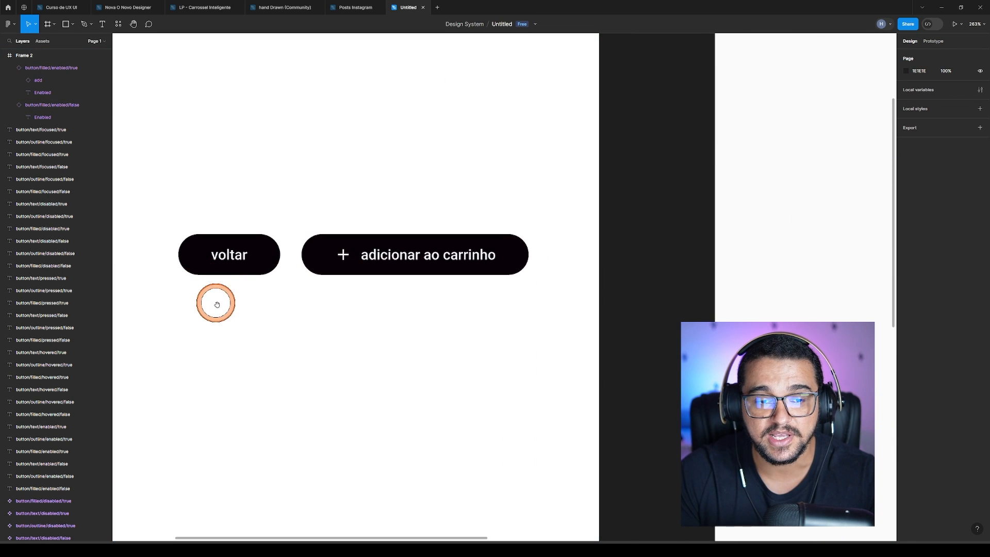
{"action": "scroll", "coordinate": [355, 285], "scroll_direction": "left", "scroll_amount": 3}
{"action": "left_click", "coordinate": [367, 267]}
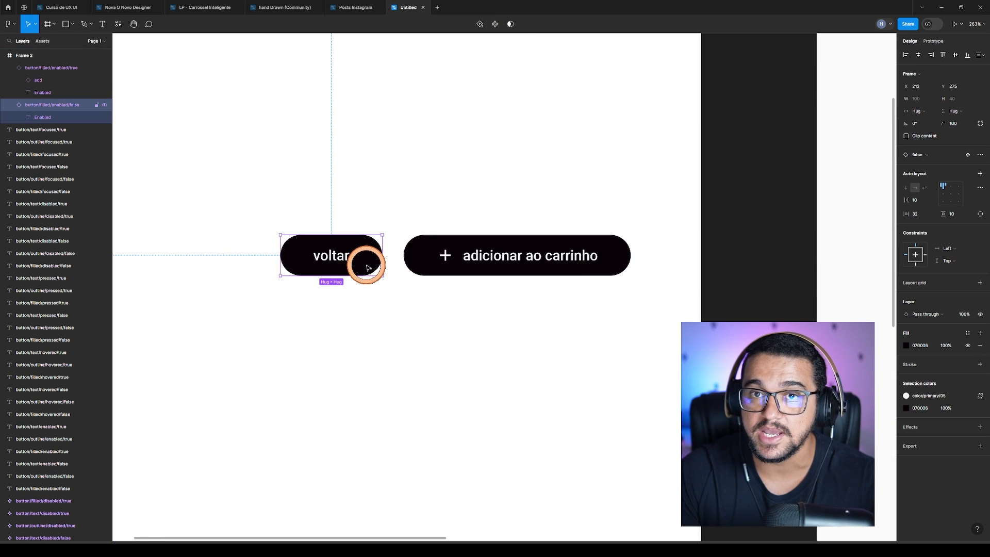
{"action": "left_click", "coordinate": [920, 154]}
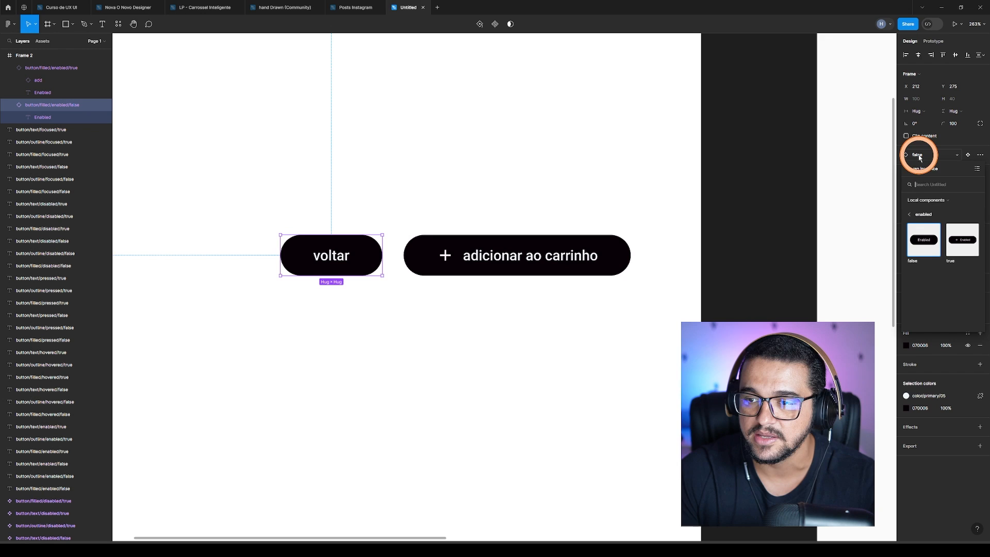
{"action": "left_click", "coordinate": [910, 216]}
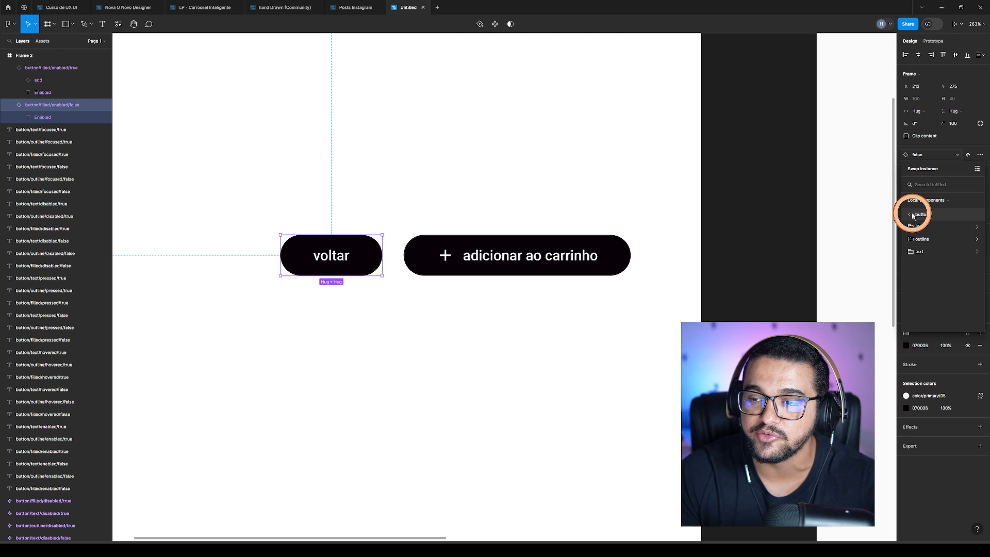
{"action": "left_click", "coordinate": [922, 239]}
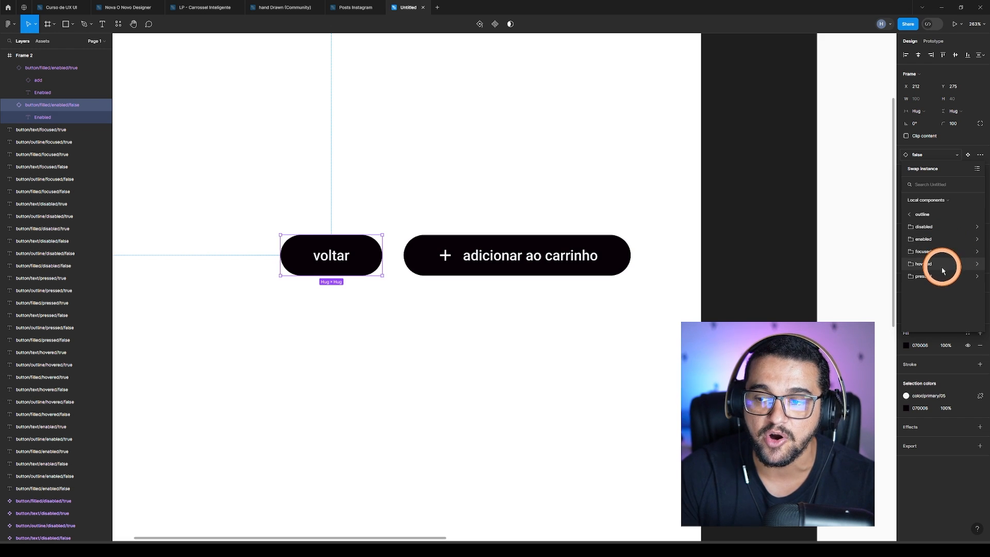
{"action": "left_click", "coordinate": [944, 239]}
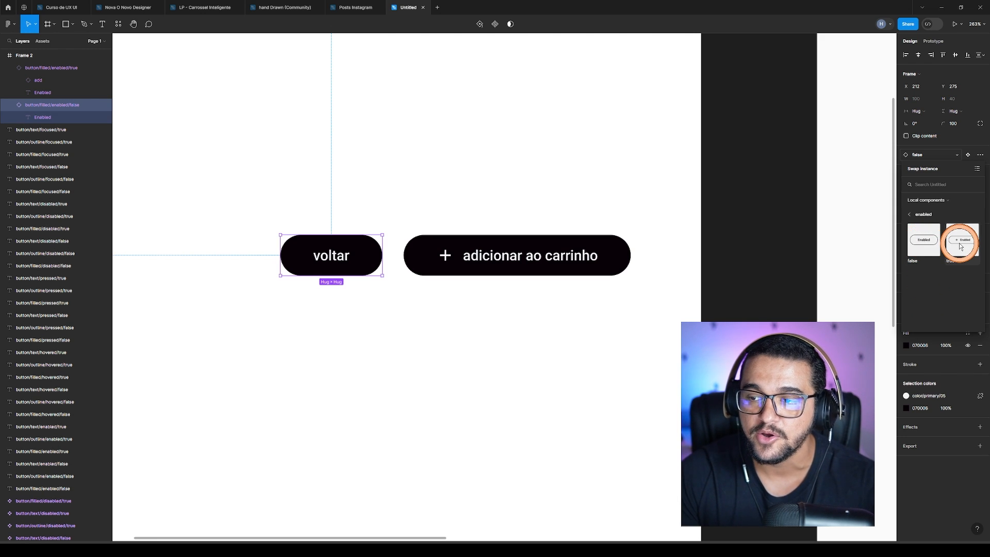
{"action": "left_click", "coordinate": [922, 240]}
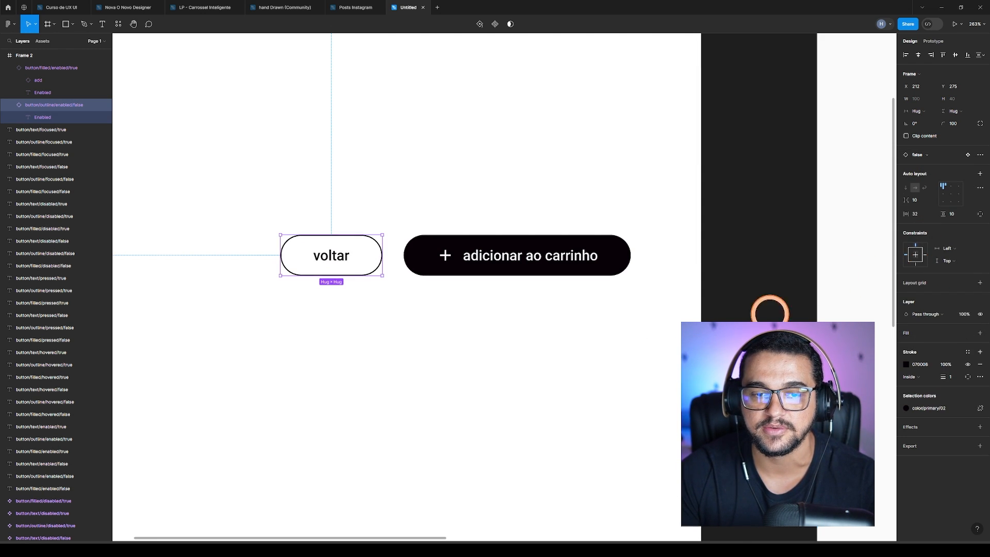
{"action": "left_click", "coordinate": [402, 396]}
{"action": "scroll", "coordinate": [402, 401], "scroll_direction": "down", "scroll_amount": 3}
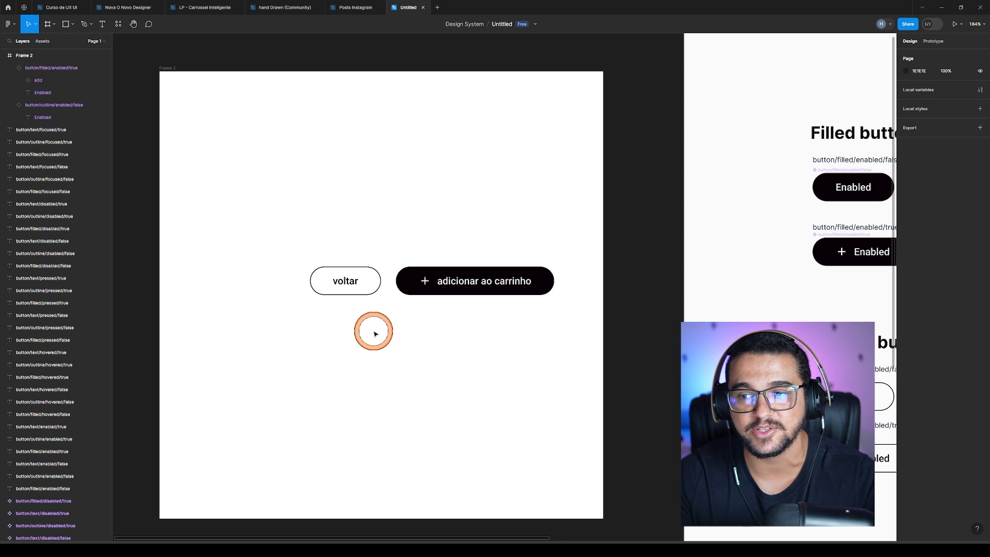
{"action": "scroll", "coordinate": [361, 314], "scroll_direction": "down", "scroll_amount": 2}
{"action": "left_click_drag", "start_coordinate": [651, 320], "coordinate": [643, 232]}
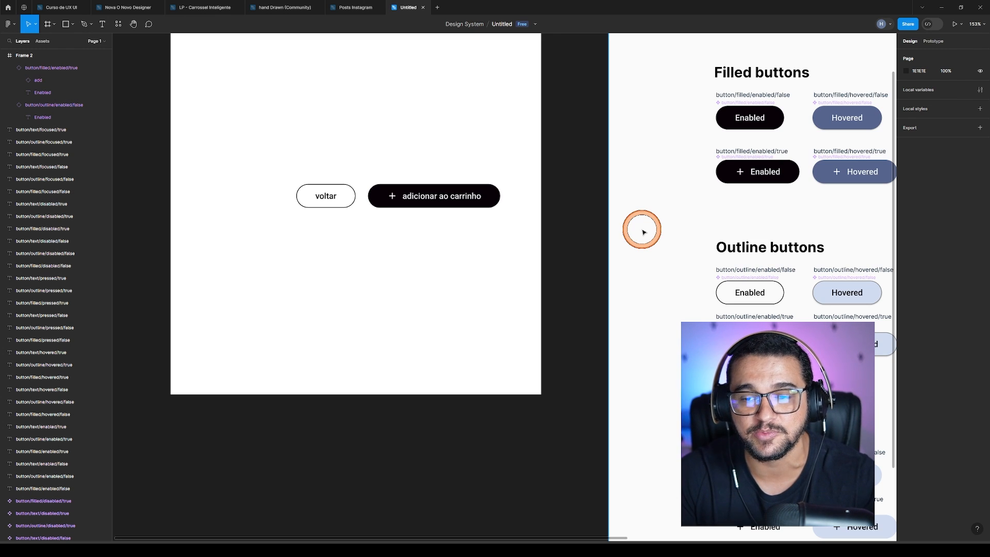
{"action": "left_click_drag", "start_coordinate": [775, 233], "coordinate": [452, 203]}
{"action": "left_click_drag", "start_coordinate": [370, 268], "coordinate": [662, 268]}
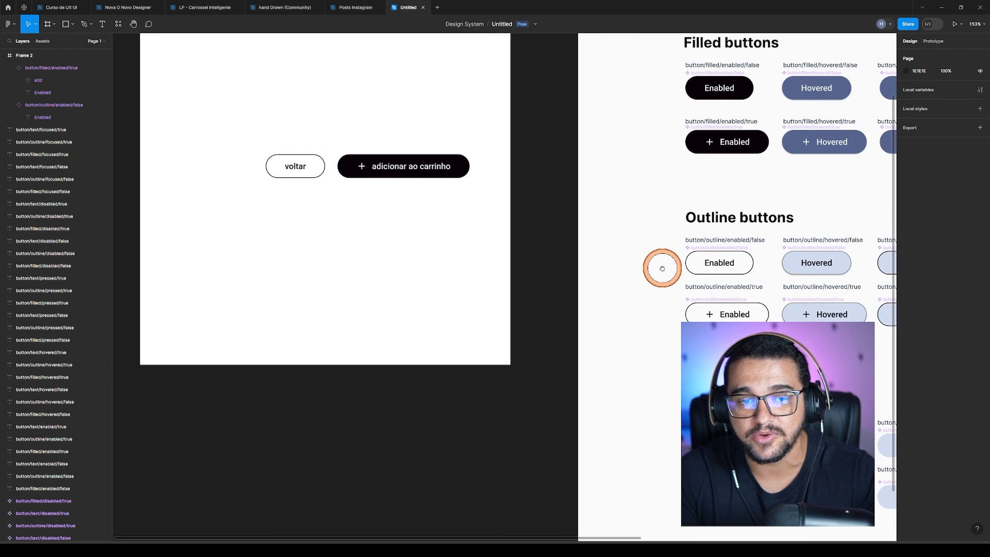
- Swap the "voltar" instance for the text, disabled, false component
{"action": "scroll", "coordinate": [265, 146], "scroll_direction": "up", "scroll_amount": 3}
{"action": "left_click", "coordinate": [348, 175]}
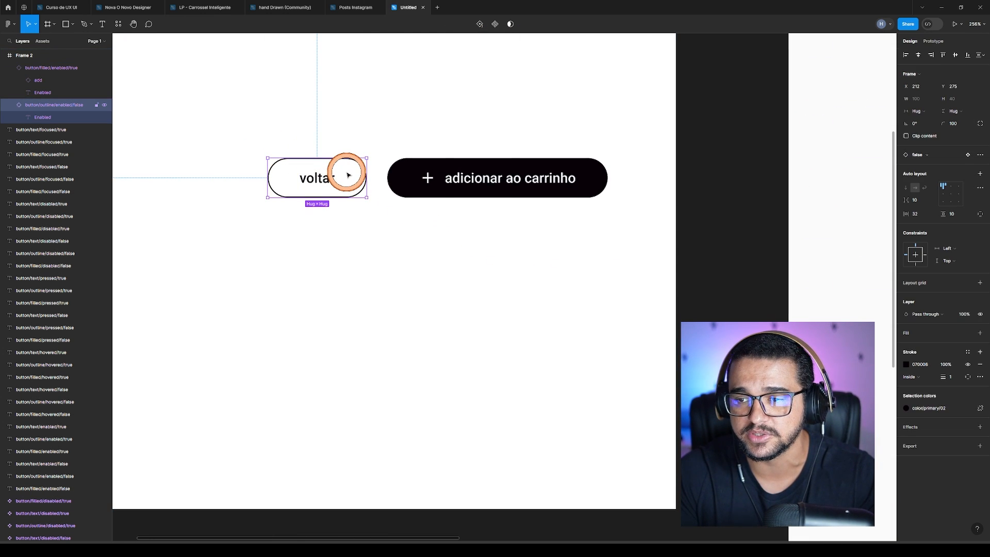
{"action": "left_click", "coordinate": [923, 155]}
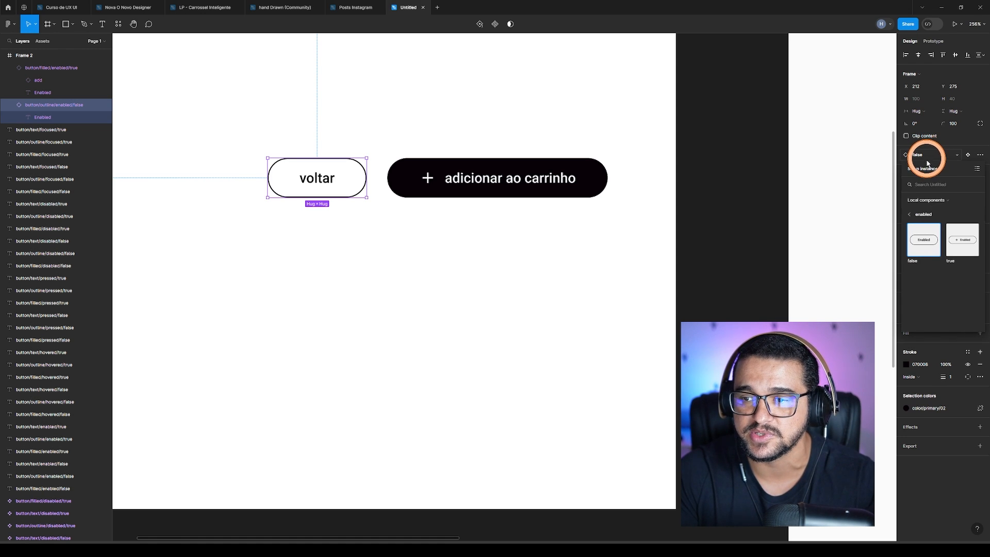
{"action": "left_click", "coordinate": [909, 216]}
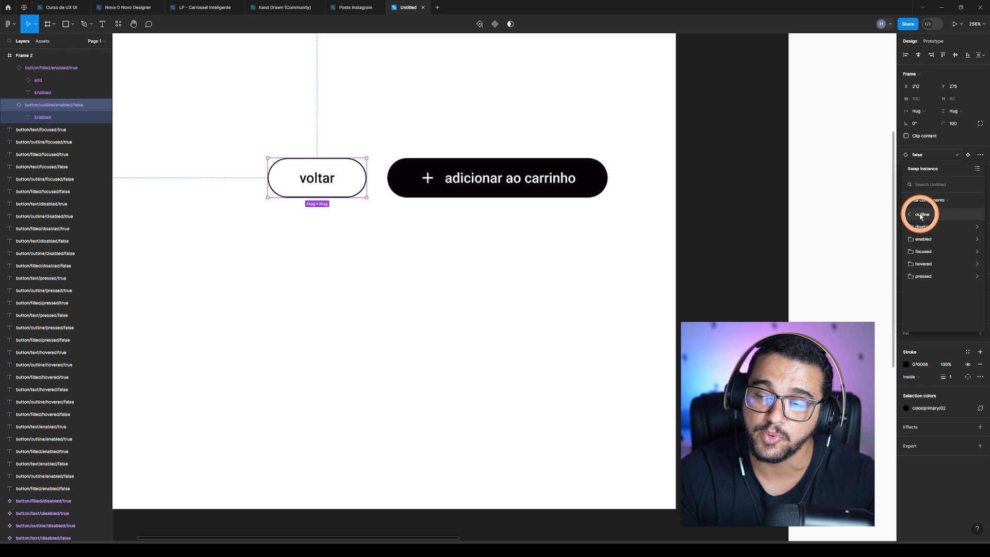
{"action": "left_click", "coordinate": [911, 215]}
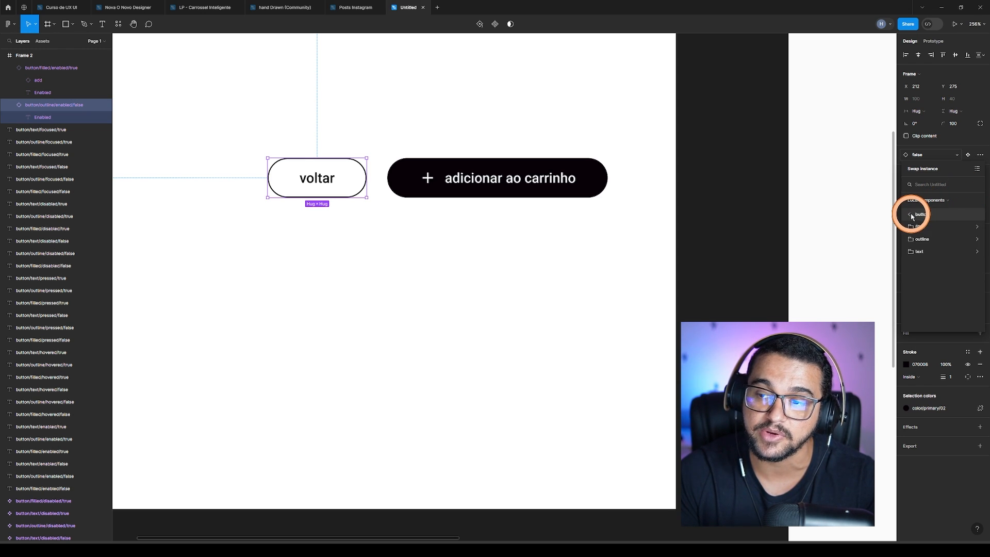
{"action": "left_click", "coordinate": [924, 252]}
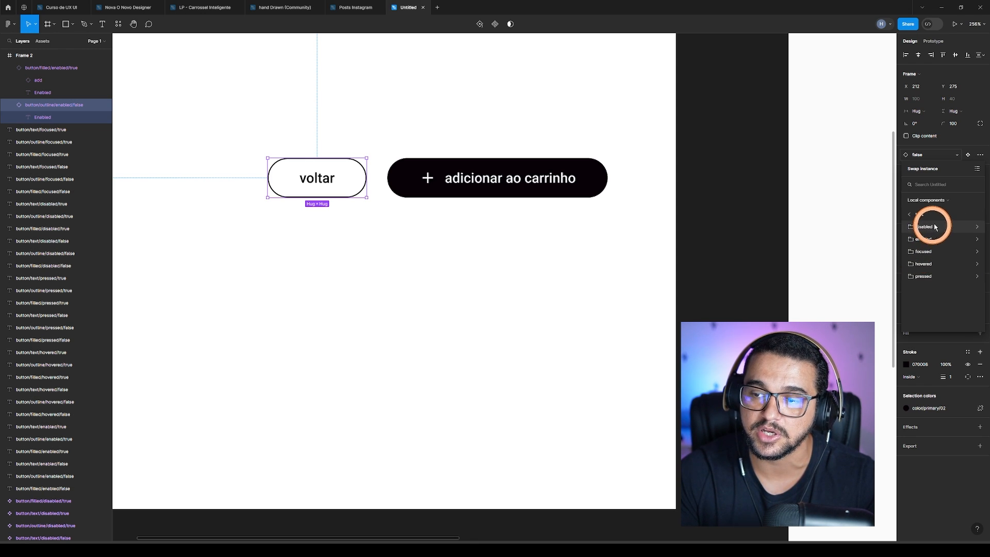
{"action": "left_click", "coordinate": [926, 227]}
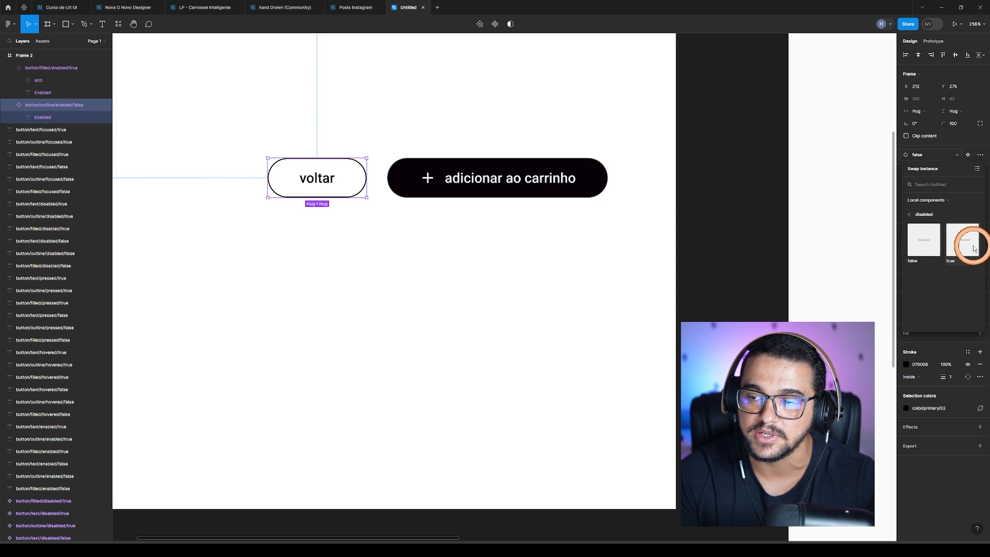
{"action": "left_click", "coordinate": [925, 247]}
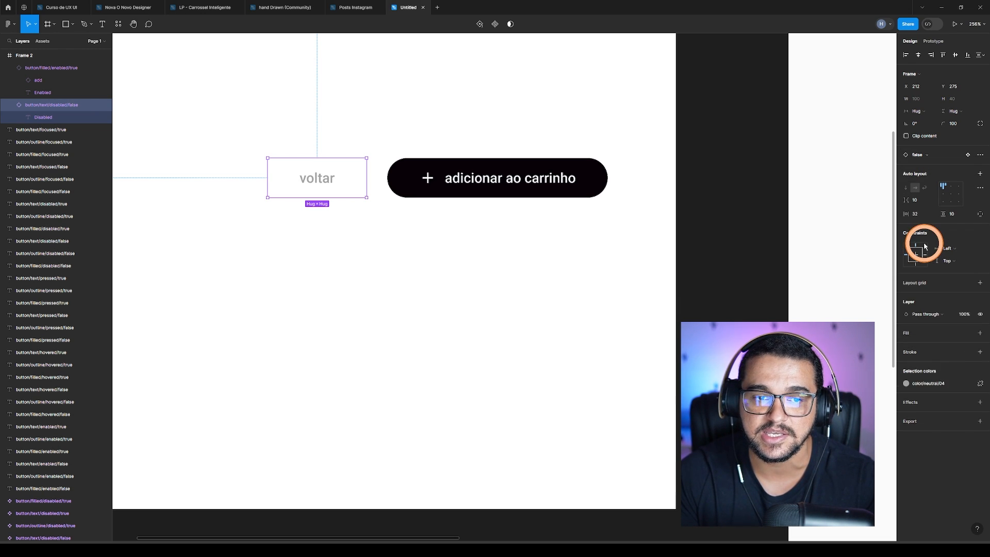
{"action": "left_click", "coordinate": [496, 285]}
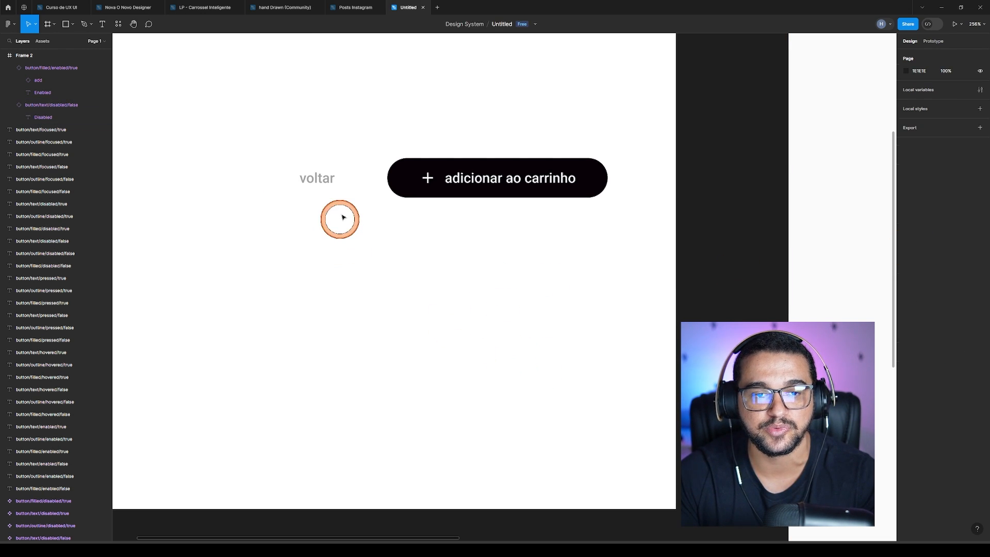
{"action": "left_click", "coordinate": [323, 180]}
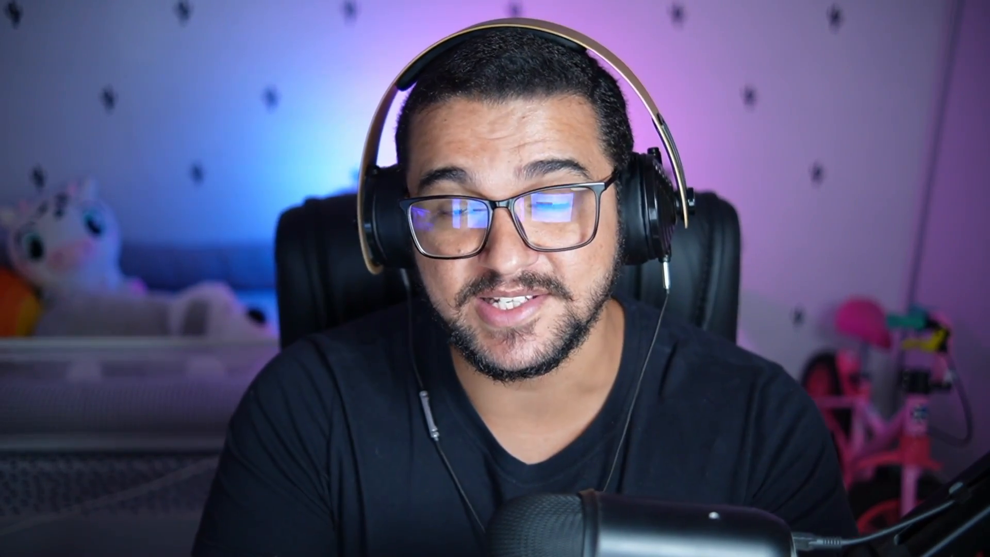